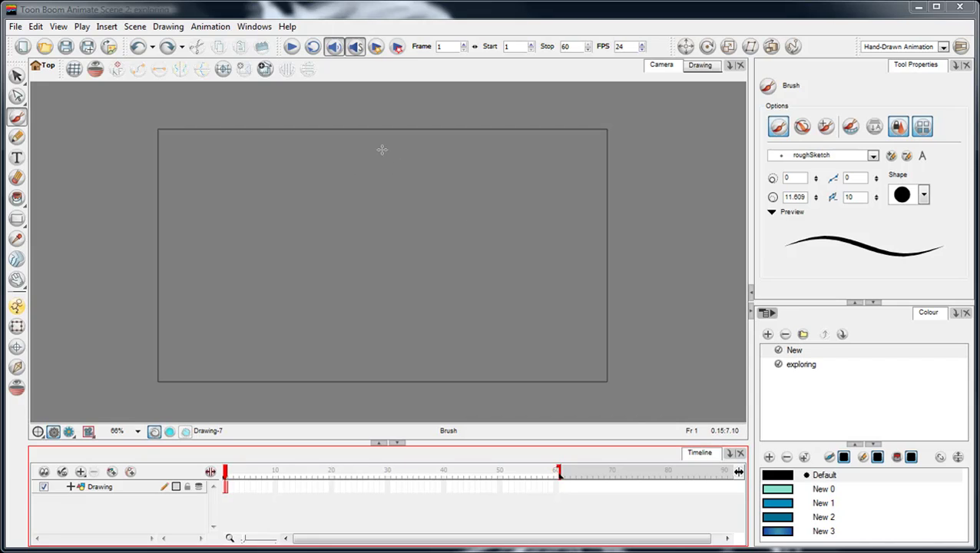
With the Brush, sketch six rough freehand circles: three in the top row, three below.
{"action": "left_click", "coordinate": [18, 199]}
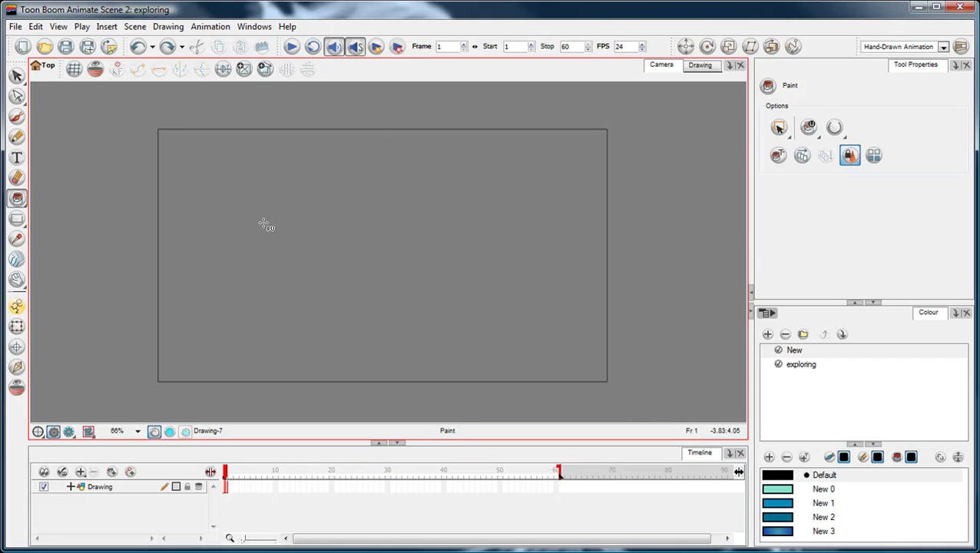
{"action": "left_click", "coordinate": [17, 116]}
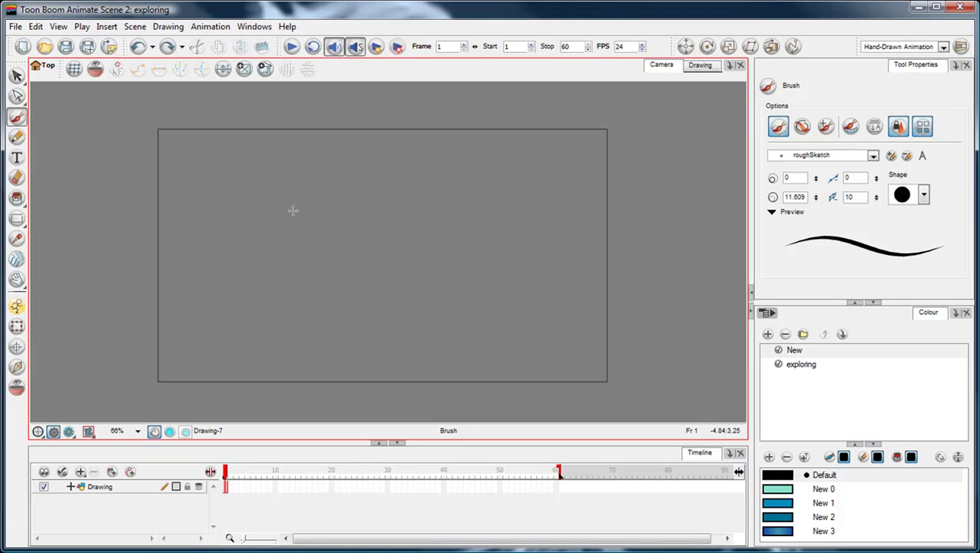
{"action": "mouse_move", "coordinate": [301, 206]}
{"action": "left_mouse_down"}
{"action": "mouse_move", "coordinate": [338, 225]}
{"action": "mouse_move", "coordinate": [324, 201]}
{"action": "mouse_move", "coordinate": [301, 198]}
{"action": "left_mouse_up"}
{"action": "left_click_drag", "start_coordinate": [393, 207], "coordinate": [401, 207]}
{"action": "left_click_drag", "start_coordinate": [479, 190], "coordinate": [486, 189]}
{"action": "mouse_move", "coordinate": [460, 263]}
{"action": "left_mouse_down"}
{"action": "mouse_move", "coordinate": [437, 277]}
{"action": "mouse_move", "coordinate": [494, 288]}
{"action": "mouse_move", "coordinate": [479, 258]}
{"action": "mouse_move", "coordinate": [435, 274]}
{"action": "left_mouse_up"}
{"action": "mouse_move", "coordinate": [367, 263]}
{"action": "left_mouse_down"}
{"action": "mouse_move", "coordinate": [383, 296]}
{"action": "mouse_move", "coordinate": [374, 263]}
{"action": "left_mouse_up"}
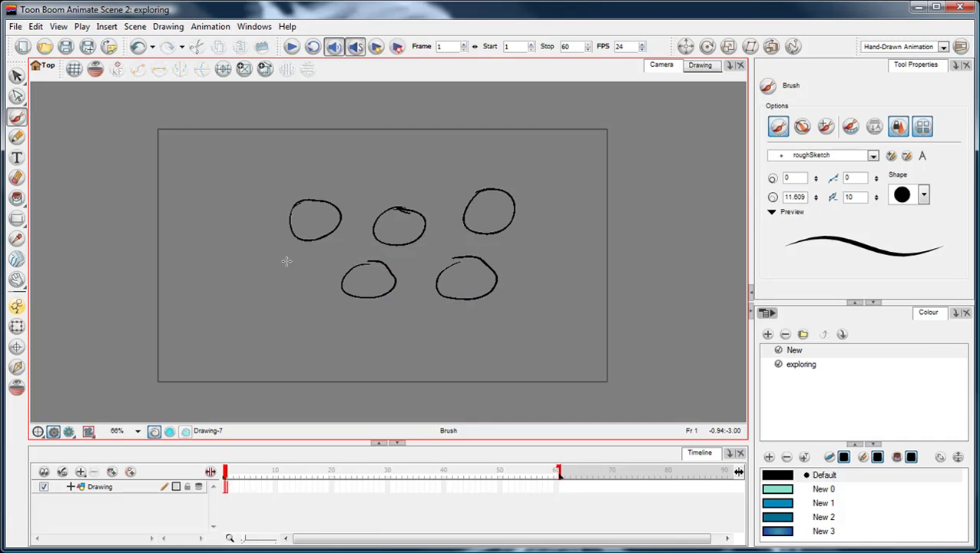
{"action": "mouse_move", "coordinate": [263, 250]}
{"action": "left_mouse_down"}
{"action": "mouse_move", "coordinate": [287, 267]}
{"action": "mouse_move", "coordinate": [260, 247]}
{"action": "left_mouse_up"}
Choose the Paint tool, test-fill the three upper circles black, then undo.
{"action": "left_click", "coordinate": [17, 201]}
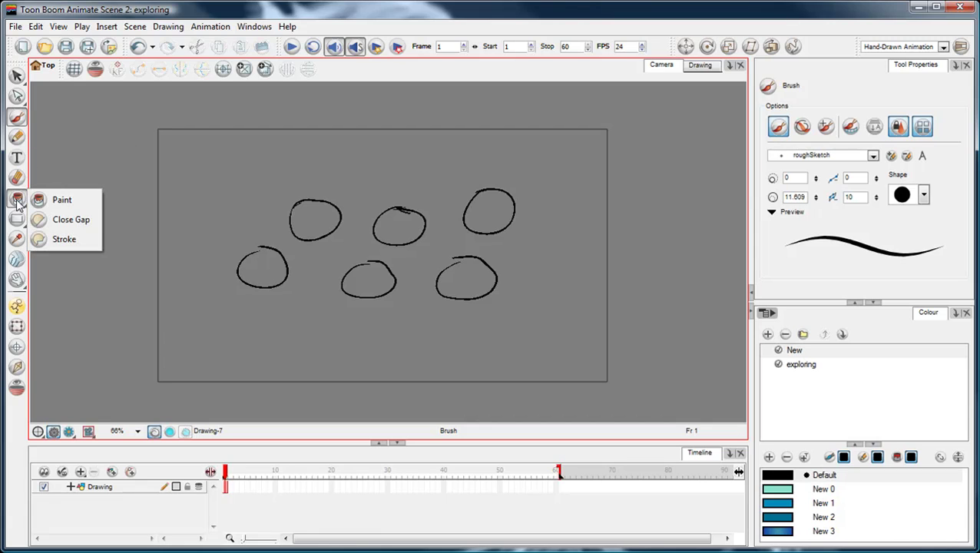
{"action": "left_click", "coordinate": [61, 200]}
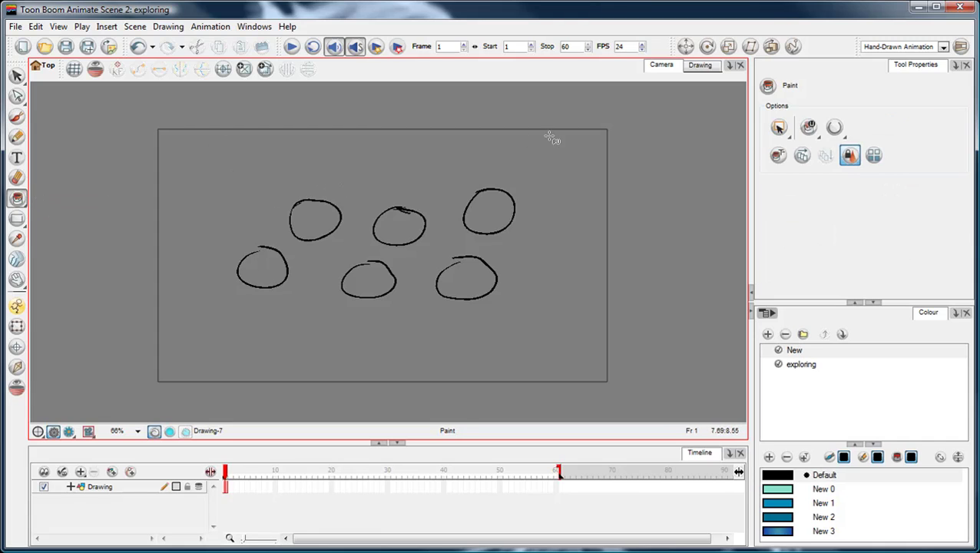
{"action": "left_click", "coordinate": [317, 220]}
{"action": "left_click", "coordinate": [399, 225]}
{"action": "left_click", "coordinate": [488, 211]}
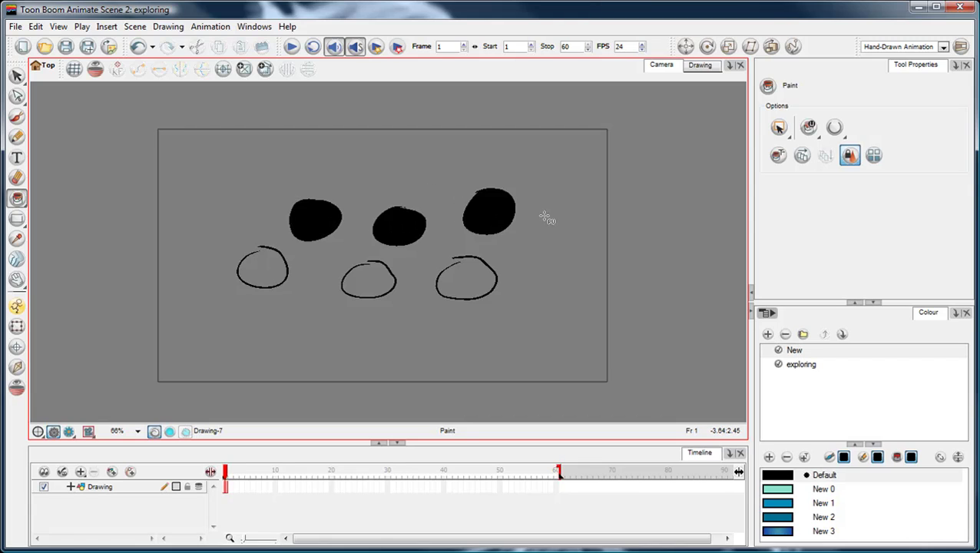
{"action": "key", "text": "ctrl+z"}
{"action": "key", "text": "ctrl+z"}
{"action": "key", "text": "ctrl+z"}
Test sweep and encircling paint fills on the circles, undoing each so all stay empty.
{"action": "left_click_drag", "start_coordinate": [240, 219], "coordinate": [604, 194]}
{"action": "key", "text": "ctrl+z"}
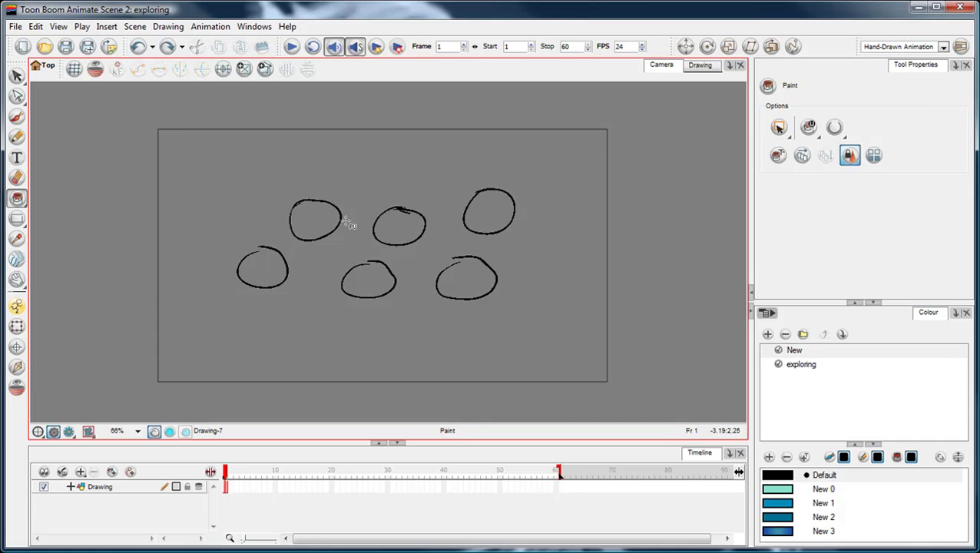
{"action": "key", "text": "ctrl+shift+z"}
{"action": "key", "text": "ctrl+z"}
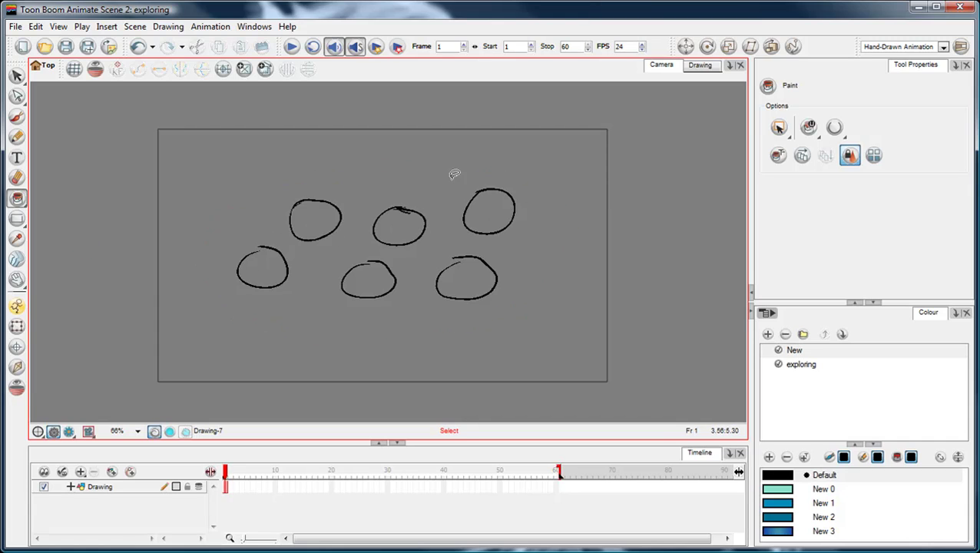
{"action": "mouse_move", "coordinate": [374, 148]}
{"action": "left_mouse_down"}
{"action": "mouse_move", "coordinate": [561, 283]}
{"action": "mouse_move", "coordinate": [389, 153]}
{"action": "mouse_move", "coordinate": [372, 152]}
{"action": "left_mouse_up"}
{"action": "key", "text": "ctrl+z"}
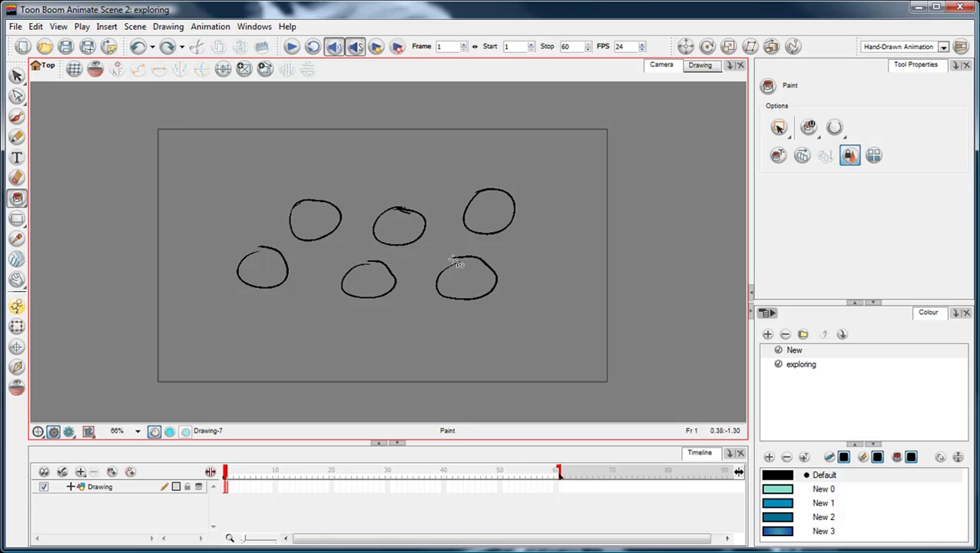
Set Close Gap to Close Small Gap, test-fill the lower middle circle, then undo.
{"action": "left_click", "coordinate": [836, 129]}
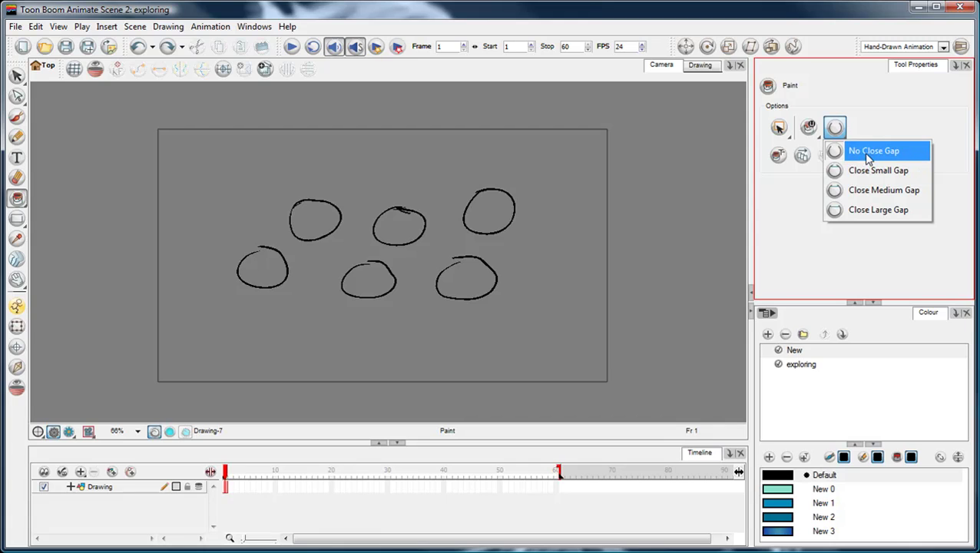
{"action": "left_click", "coordinate": [915, 172]}
{"action": "left_click_drag", "start_coordinate": [158, 278], "coordinate": [575, 261]}
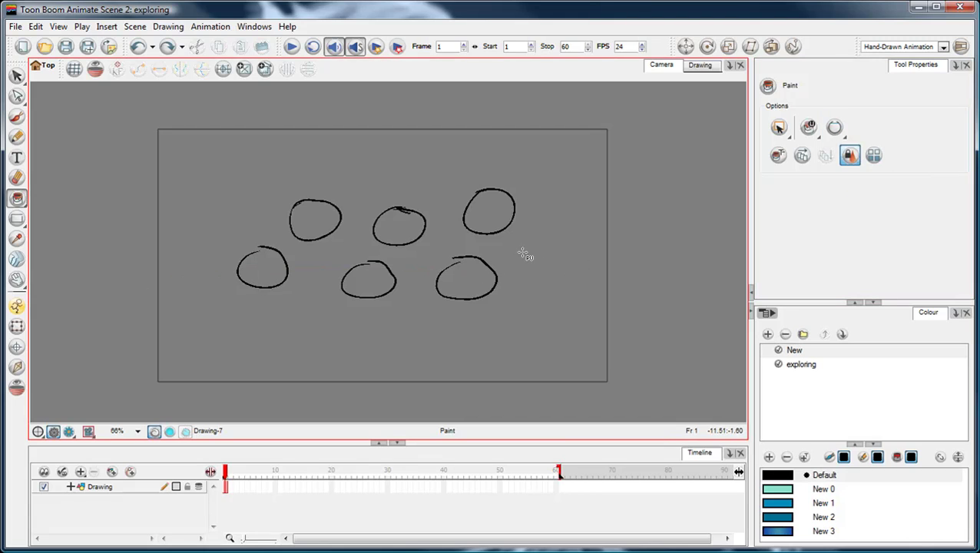
{"action": "left_click", "coordinate": [833, 127]}
{"action": "left_click", "coordinate": [839, 172]}
{"action": "left_click_drag", "start_coordinate": [160, 271], "coordinate": [575, 271]}
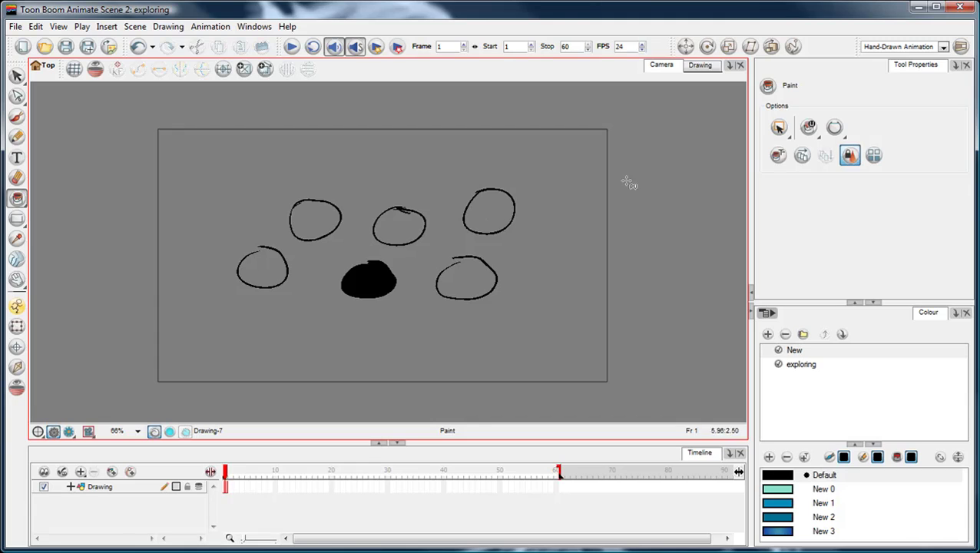
{"action": "key", "text": "ctrl+z"}
Switch Close Gap to Close Large Gap, test-fill the lower middle circle again, then undo.
{"action": "left_click", "coordinate": [834, 127]}
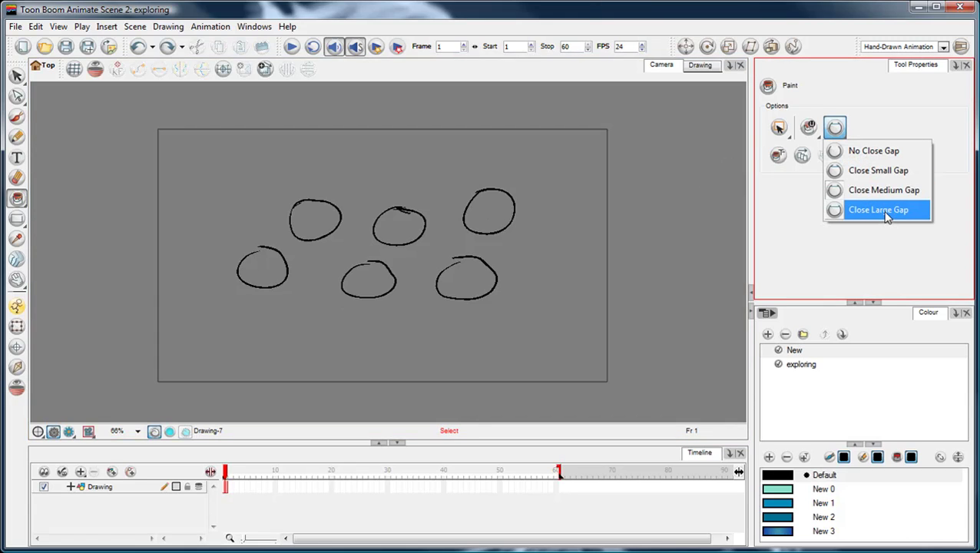
{"action": "left_click", "coordinate": [885, 209]}
{"action": "left_click_drag", "start_coordinate": [215, 269], "coordinate": [526, 280]}
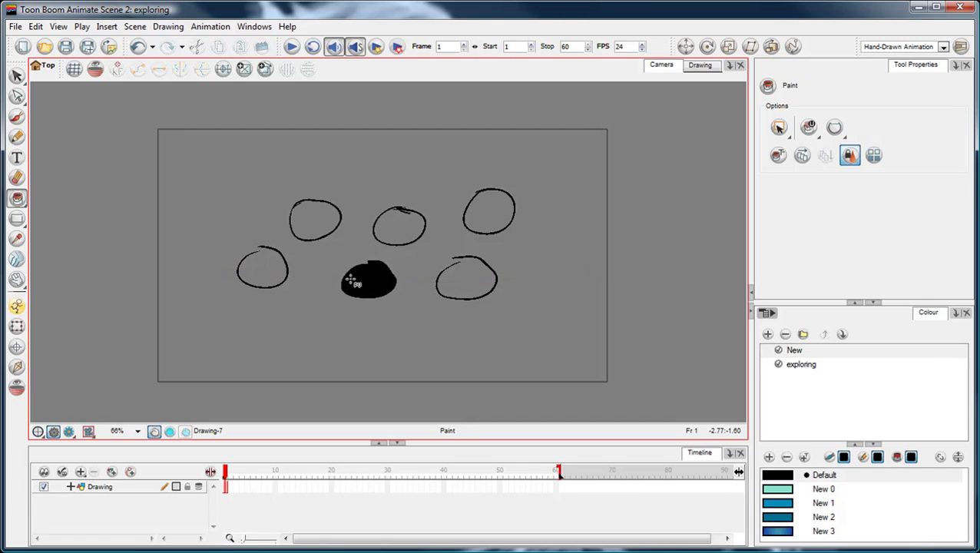
{"action": "key", "text": "ctrl+z"}
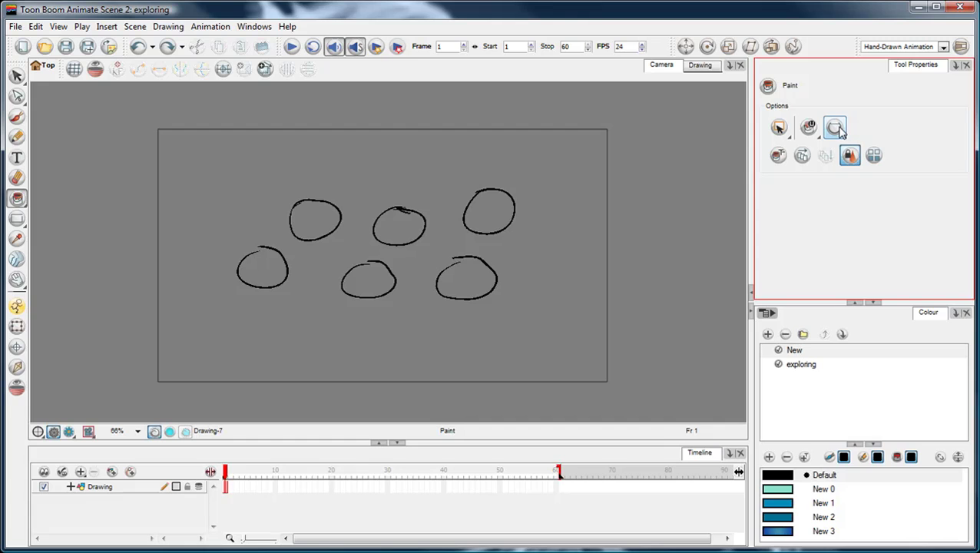
Using Select (Alt+S), delete the small stray stroke atop the upper middle circle.
{"action": "scroll", "coordinate": [402, 253], "scroll_direction": "up", "scroll_amount": 1}
{"action": "key", "text": "space"}
{"action": "scroll", "coordinate": [472, 251], "scroll_direction": "down", "scroll_amount": 1}
{"action": "scroll", "coordinate": [474, 281], "scroll_direction": "up", "scroll_amount": 1}
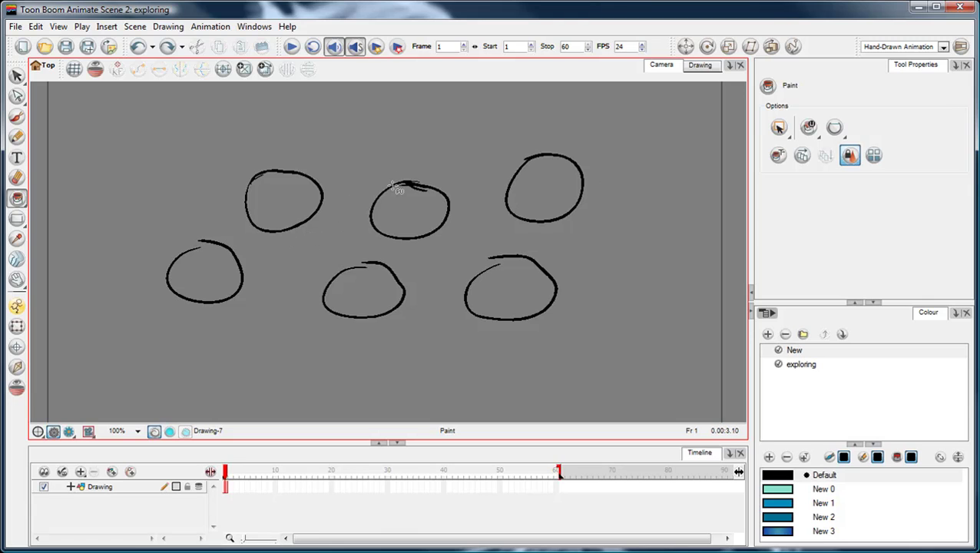
{"action": "key", "text": "alt+s"}
{"action": "left_click", "coordinate": [418, 187]}
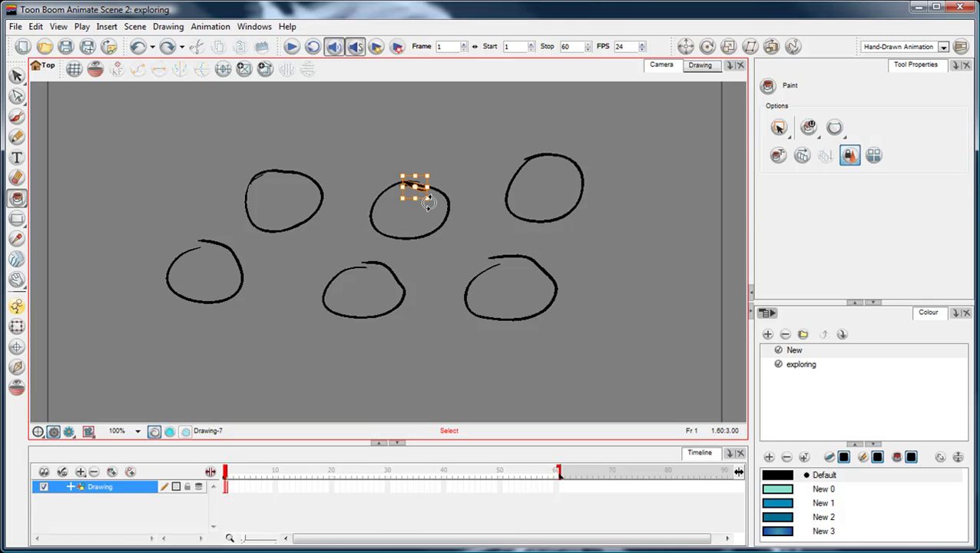
{"action": "key", "text": "Delete"}
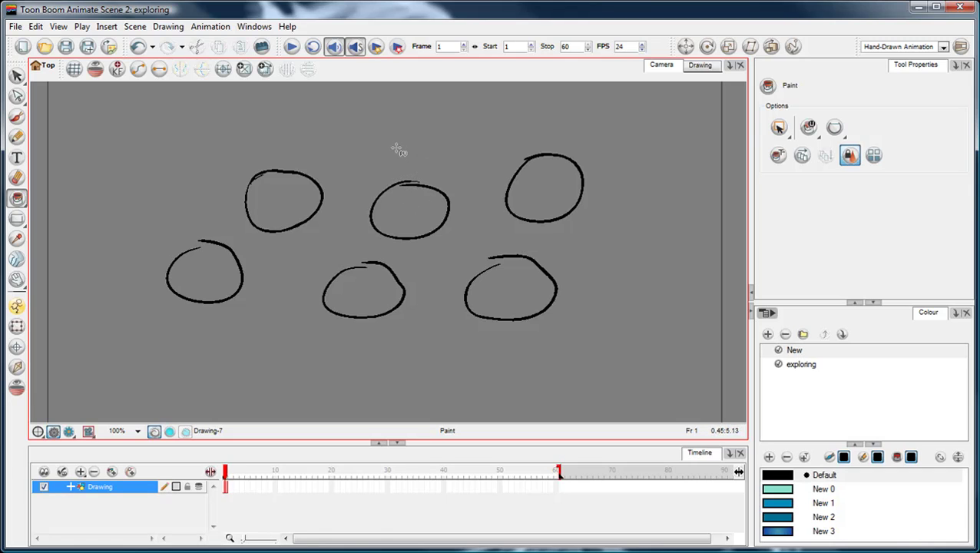
{"action": "scroll", "coordinate": [343, 229], "scroll_direction": "down", "scroll_amount": 1}
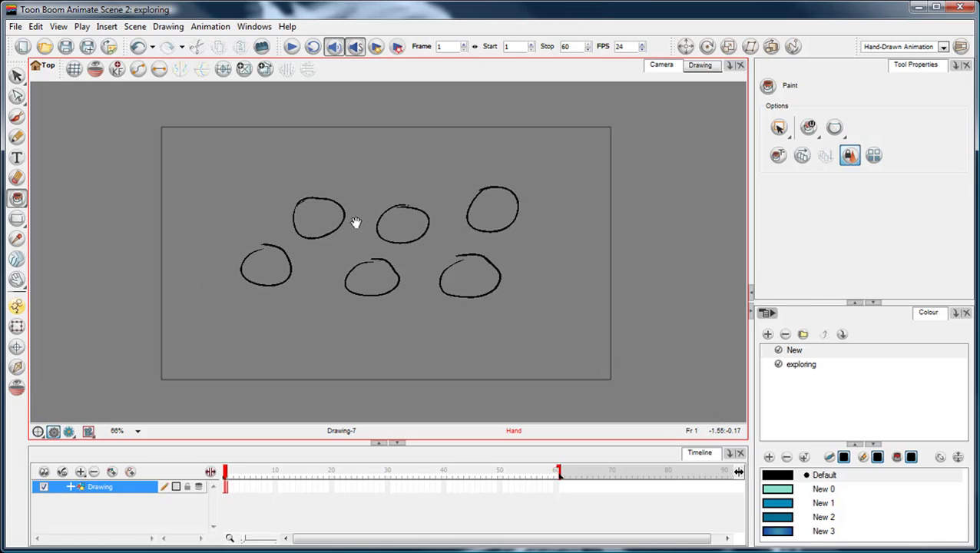
{"action": "scroll", "coordinate": [370, 242], "scroll_direction": "up", "scroll_amount": 1}
{"action": "key", "text": "space"}
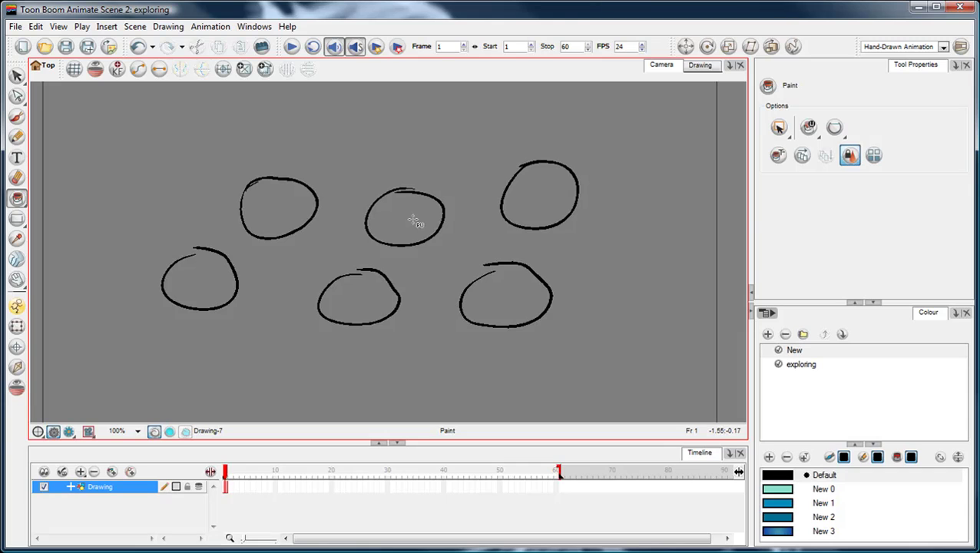
{"action": "left_click", "coordinate": [17, 198]}
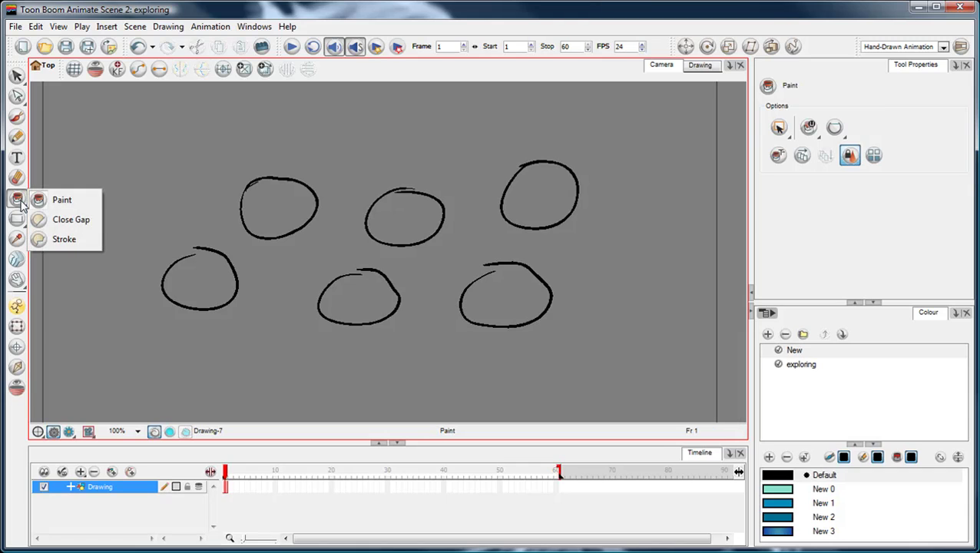
Draw Close Gap strokes around the lower-left circle and tick Don't show this message again.
{"action": "left_click", "coordinate": [78, 222]}
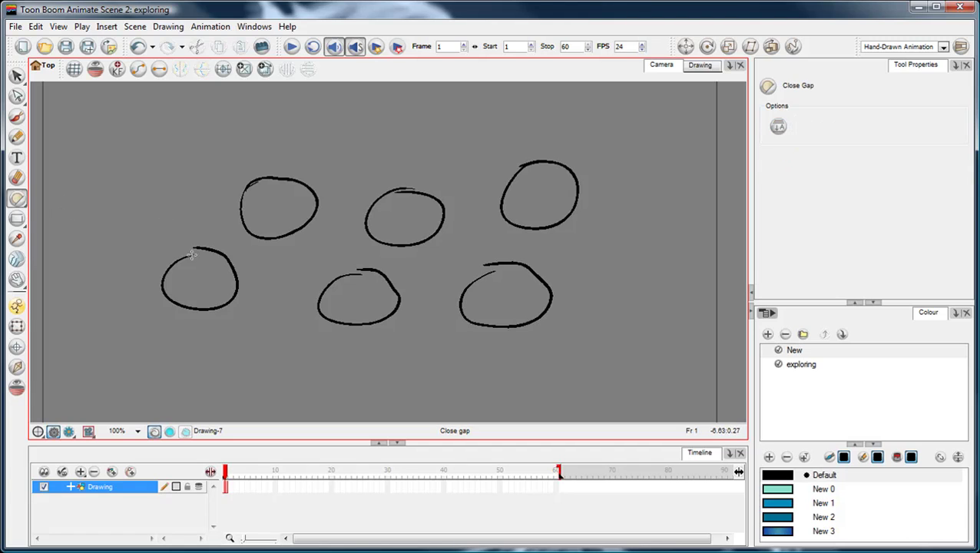
{"action": "left_click_drag", "start_coordinate": [190, 255], "coordinate": [217, 249]}
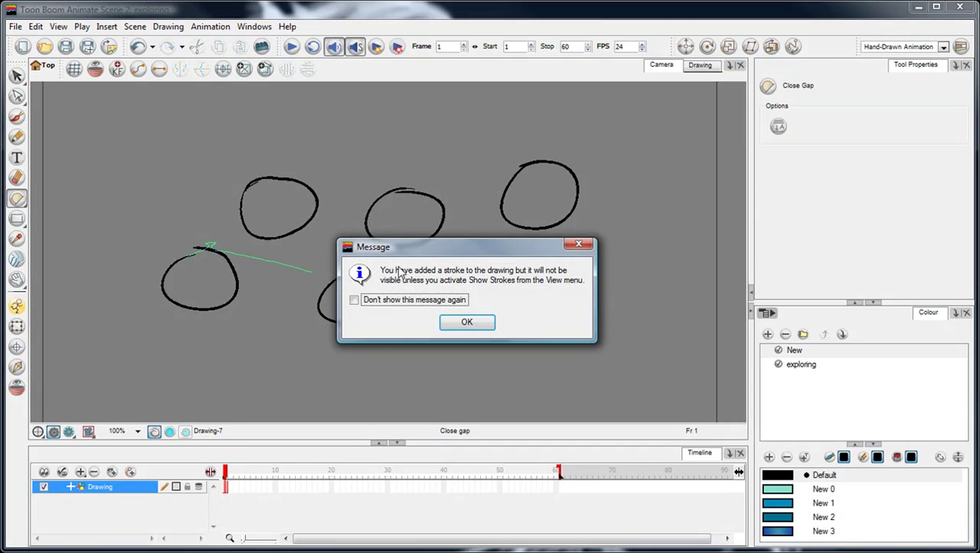
{"action": "left_click_drag", "start_coordinate": [424, 253], "coordinate": [404, 251]}
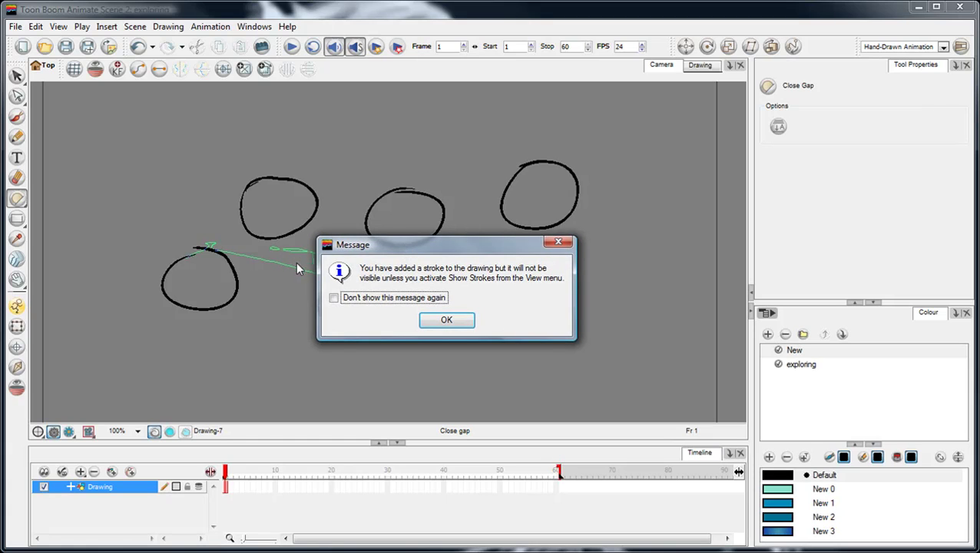
{"action": "left_click_drag", "start_coordinate": [313, 266], "coordinate": [176, 204]}
{"action": "mouse_move", "coordinate": [196, 245]}
{"action": "left_mouse_down"}
{"action": "mouse_move", "coordinate": [128, 296]}
{"action": "mouse_move", "coordinate": [156, 253]}
{"action": "mouse_move", "coordinate": [189, 259]}
{"action": "left_mouse_up"}
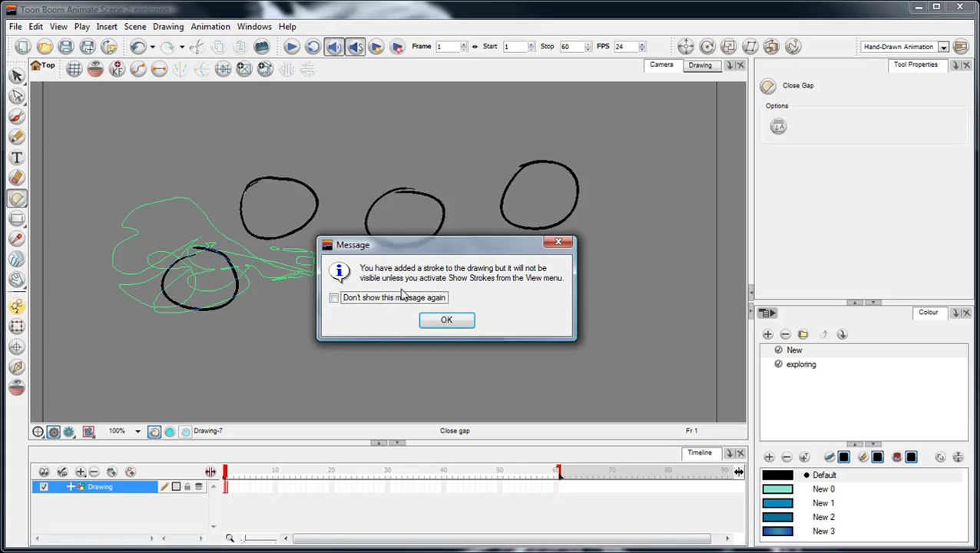
{"action": "left_click", "coordinate": [335, 299]}
Dismiss the warning and paint the lower-left circle solid black.
{"action": "left_click", "coordinate": [445, 321]}
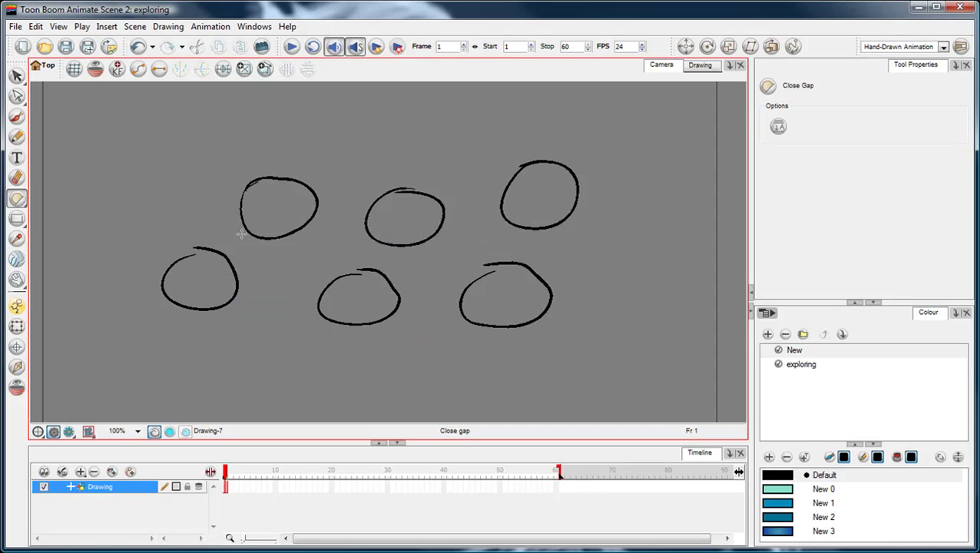
{"action": "key", "text": "alt+i"}
{"action": "left_click", "coordinate": [201, 278]}
Split the upper-left circle with a Close Gap stroke, test-fill its right half, then undo.
{"action": "key", "text": "alt+c"}
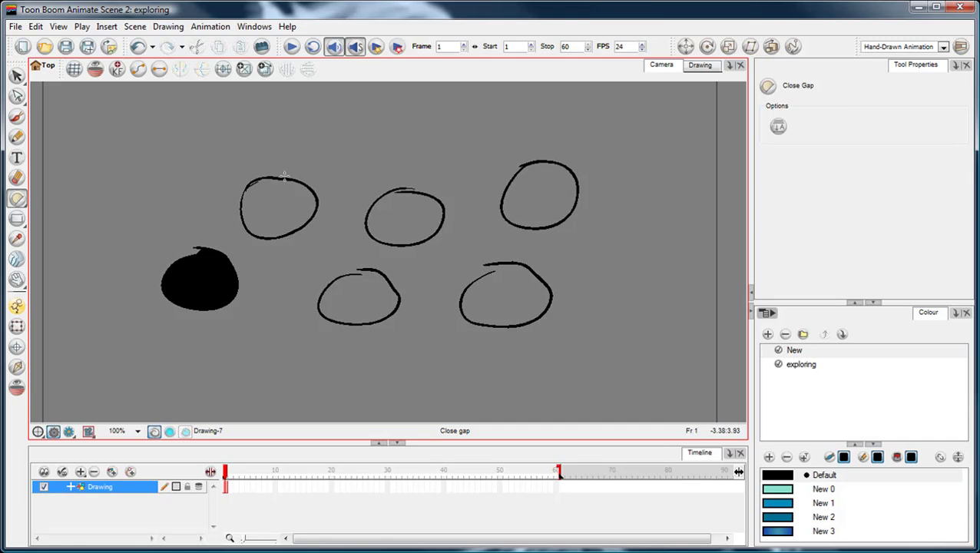
{"action": "mouse_move", "coordinate": [285, 169]}
{"action": "left_mouse_down"}
{"action": "mouse_move", "coordinate": [268, 244]}
{"action": "mouse_move", "coordinate": [277, 247]}
{"action": "left_mouse_up"}
{"action": "left_click", "coordinate": [294, 215]}
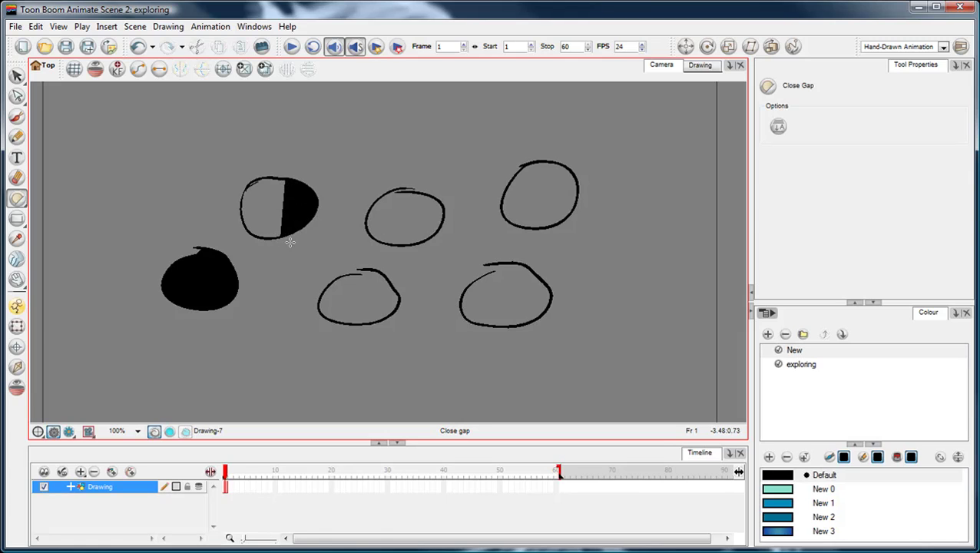
{"action": "key", "text": "ctrl+z"}
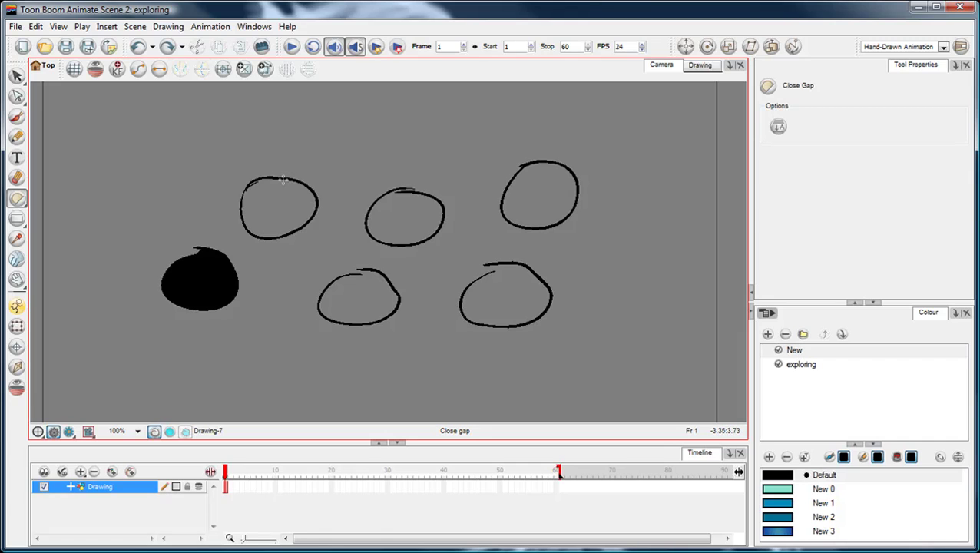
{"action": "left_click", "coordinate": [18, 199]}
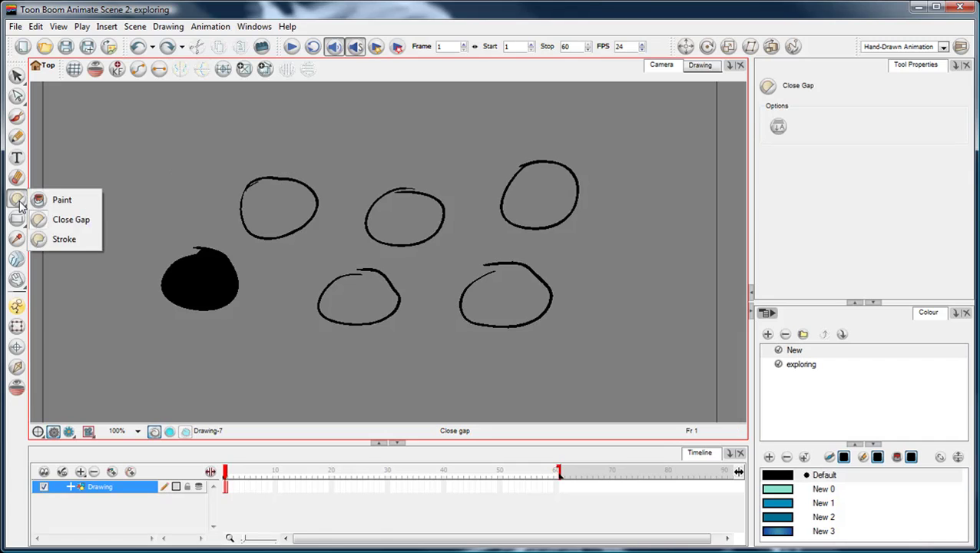
Trace an invisible Stroke-tool boundary in the upper middle circle and turn on Show Strokes (K).
{"action": "left_click", "coordinate": [40, 240]}
{"action": "mouse_move", "coordinate": [408, 202]}
{"action": "left_mouse_down"}
{"action": "mouse_move", "coordinate": [394, 212]}
{"action": "mouse_move", "coordinate": [422, 245]}
{"action": "mouse_move", "coordinate": [419, 217]}
{"action": "left_mouse_up"}
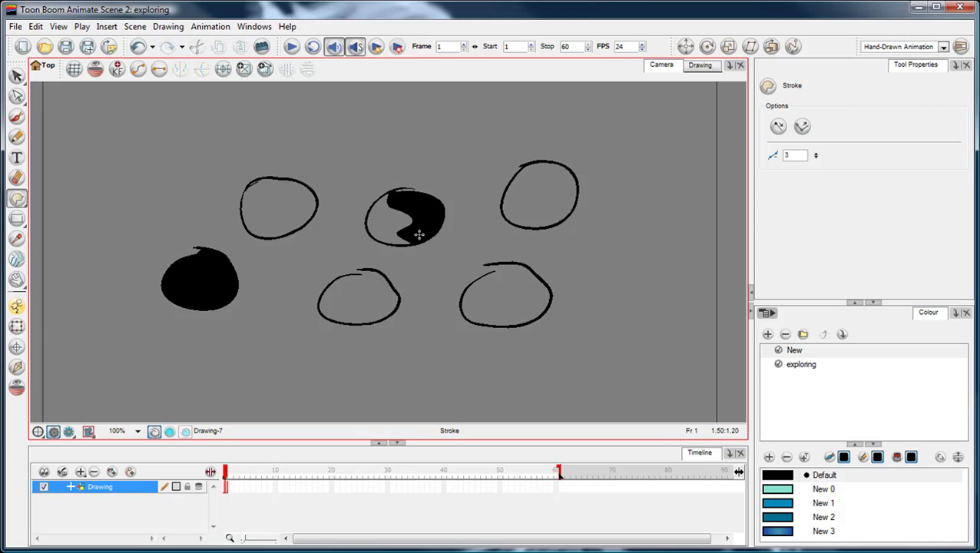
{"action": "key", "text": "k"}
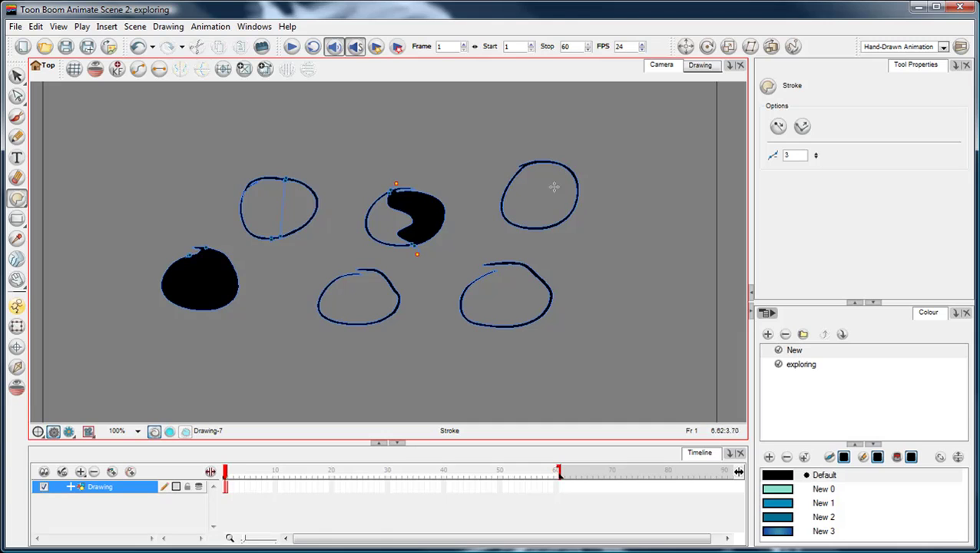
Draw an invisible inner ring stroke inside the top-right circle.
{"action": "left_click", "coordinate": [16, 199]}
{"action": "left_click", "coordinate": [64, 242]}
{"action": "left_click_drag", "start_coordinate": [562, 192], "coordinate": [557, 189]}
Paint the top-right circle's ring black and centre blue (New 2), then light cyan (New 0), then undo.
{"action": "left_click", "coordinate": [539, 174]}
{"action": "left_click", "coordinate": [823, 502]}
{"action": "left_click", "coordinate": [777, 517]}
{"action": "left_click", "coordinate": [547, 195]}
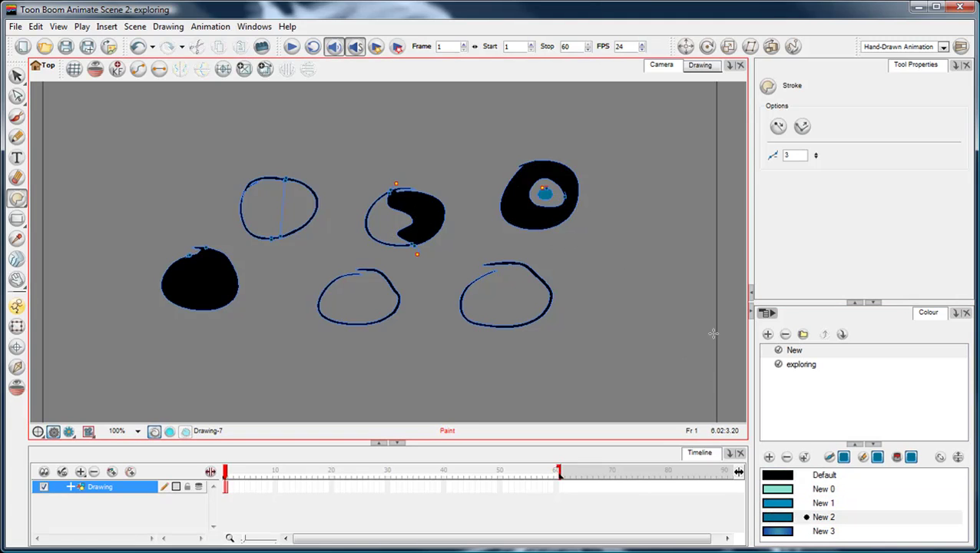
{"action": "left_click", "coordinate": [783, 489]}
{"action": "key", "text": "alt+i"}
{"action": "left_click", "coordinate": [537, 198]}
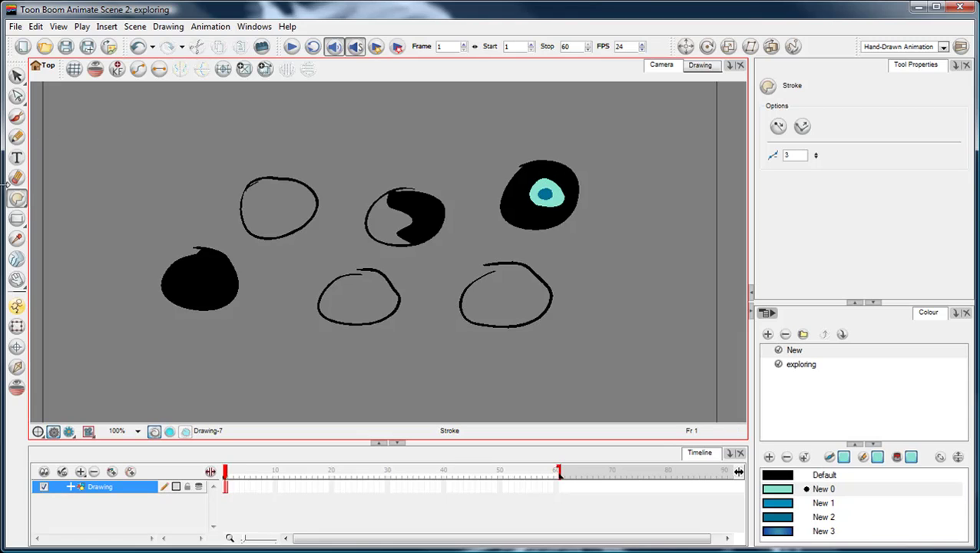
{"action": "left_click", "coordinate": [17, 75]}
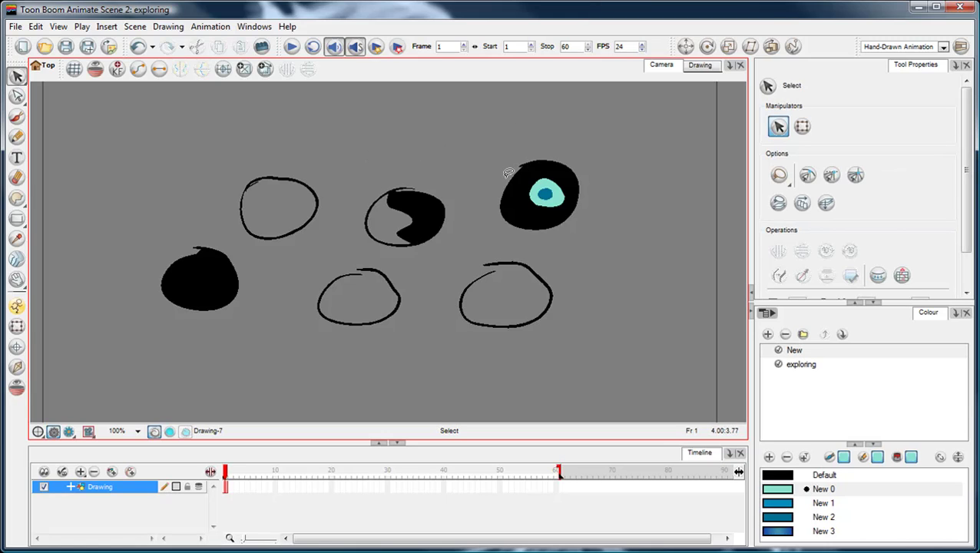
{"action": "key", "text": "ctrl+z"}
{"action": "key", "text": "ctrl+z"}
{"action": "key", "text": "ctrl+z"}
{"action": "key", "text": "ctrl+z"}
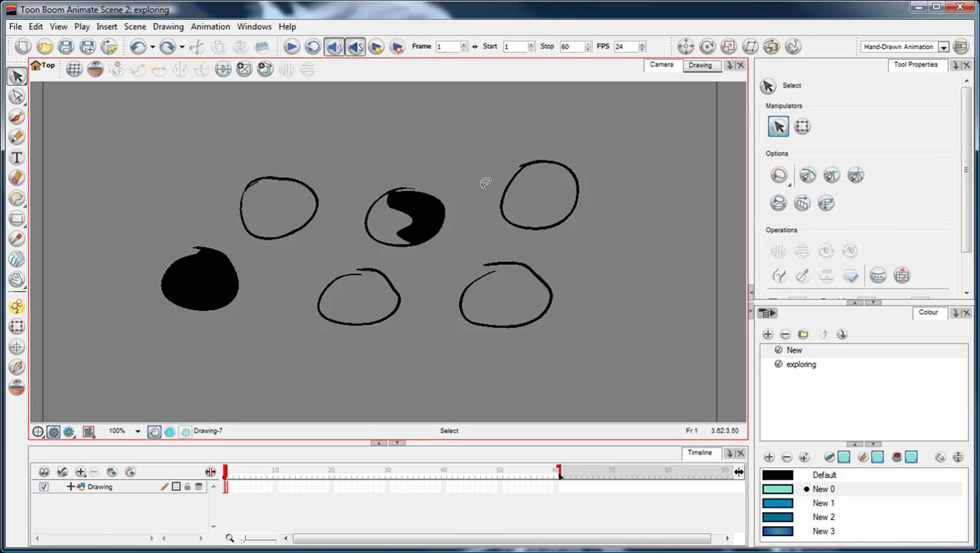
Undo the remaining fills and zoom the canvas to 66%.
{"action": "key", "text": "ctrl+z"}
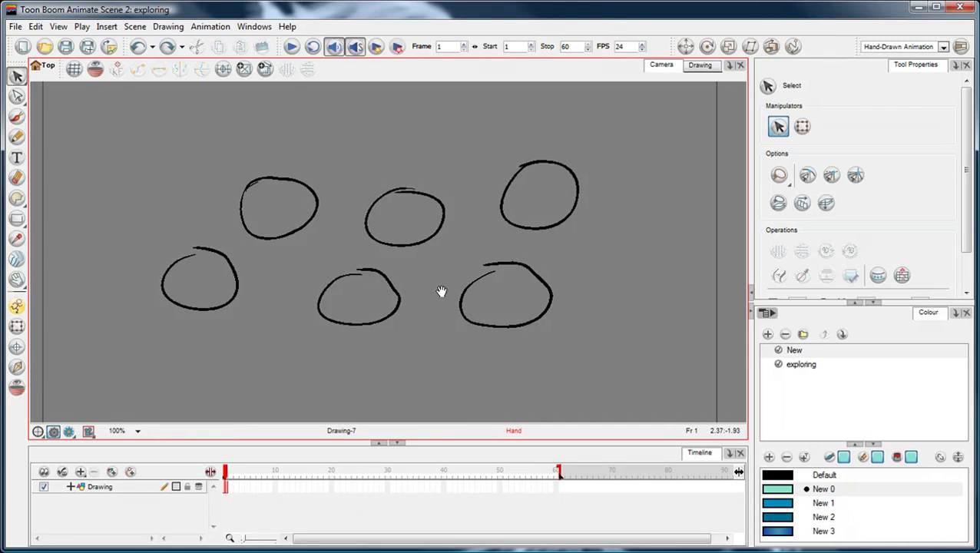
{"action": "key", "text": "2"}
{"action": "key", "text": "1"}
{"action": "key", "text": "1"}
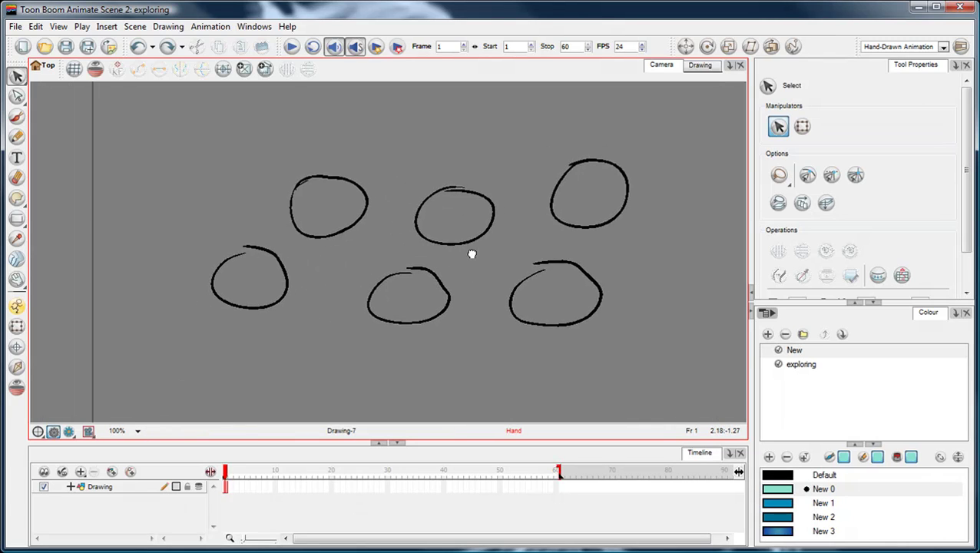
{"action": "key", "text": "2"}
{"action": "key", "text": "2"}
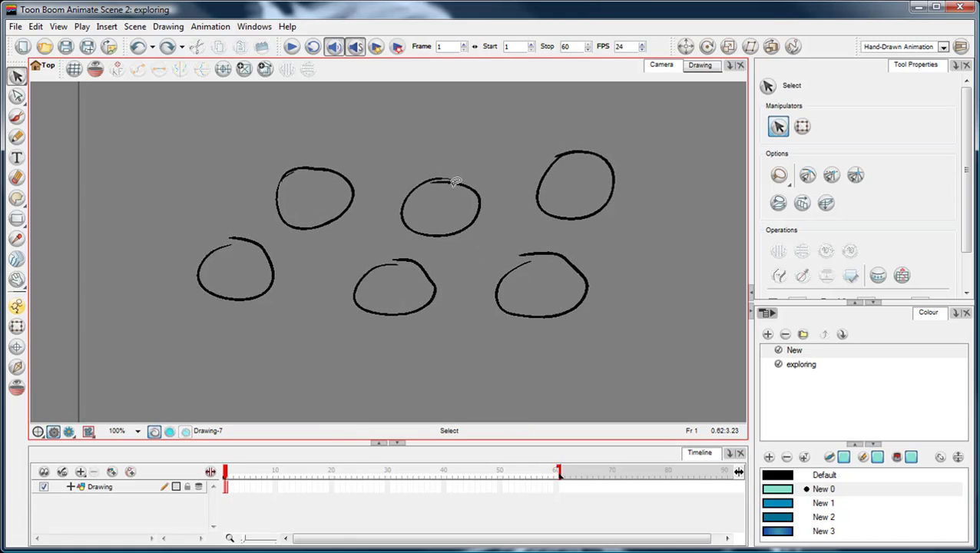
Check the Paint area-selection option, then lasso-select all six circles and deselect them.
{"action": "left_click", "coordinate": [17, 198]}
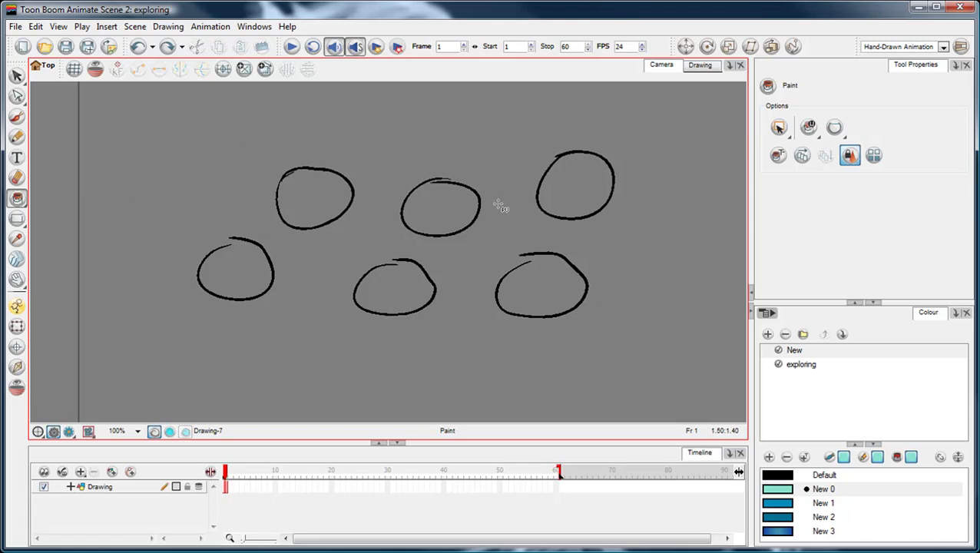
{"action": "left_click", "coordinate": [778, 129]}
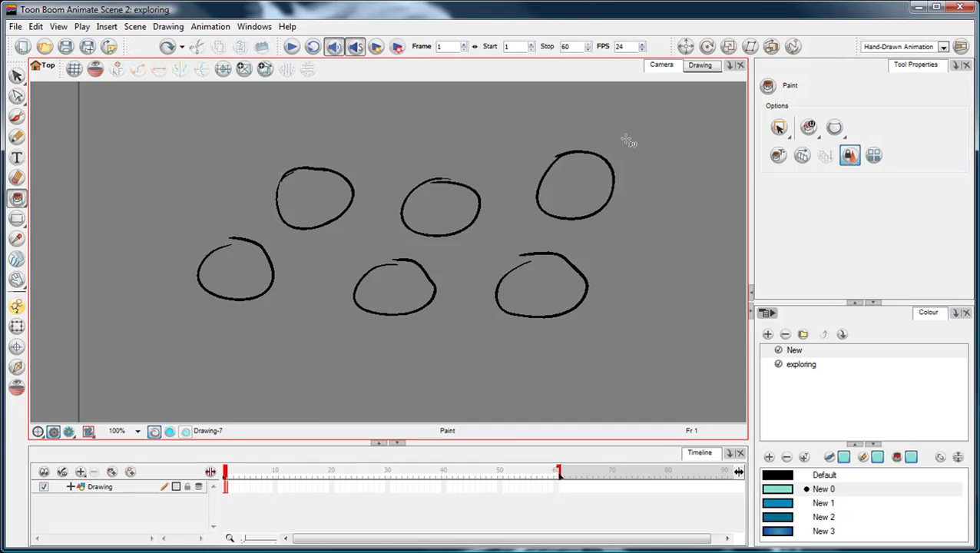
{"action": "left_click", "coordinate": [16, 75]}
{"action": "scroll", "coordinate": [354, 188], "scroll_direction": "down", "scroll_amount": 1}
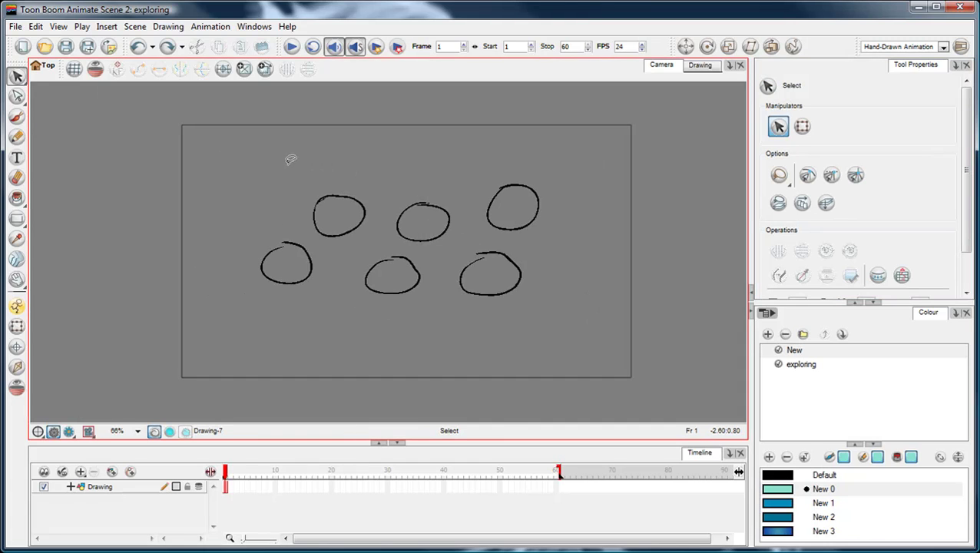
{"action": "mouse_move", "coordinate": [289, 158]}
{"action": "left_mouse_down"}
{"action": "mouse_move", "coordinate": [472, 341]}
{"action": "mouse_move", "coordinate": [253, 154]}
{"action": "mouse_move", "coordinate": [561, 337]}
{"action": "left_mouse_up"}
{"action": "left_click", "coordinate": [238, 156]}
{"action": "left_click", "coordinate": [591, 251]}
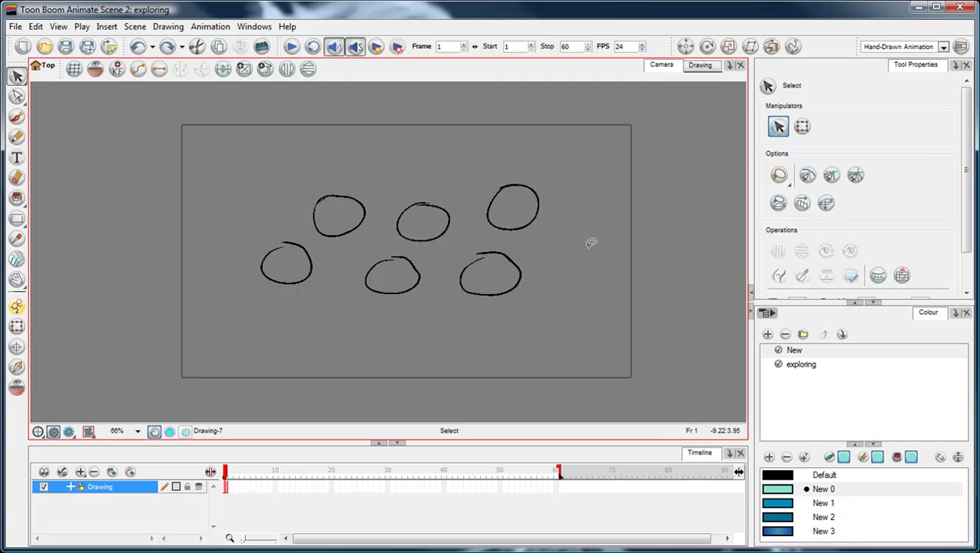
Set the Paint tool to Lasso mode and fill the enclosed upper circles with light cyan New 0.
{"action": "left_click", "coordinate": [17, 198]}
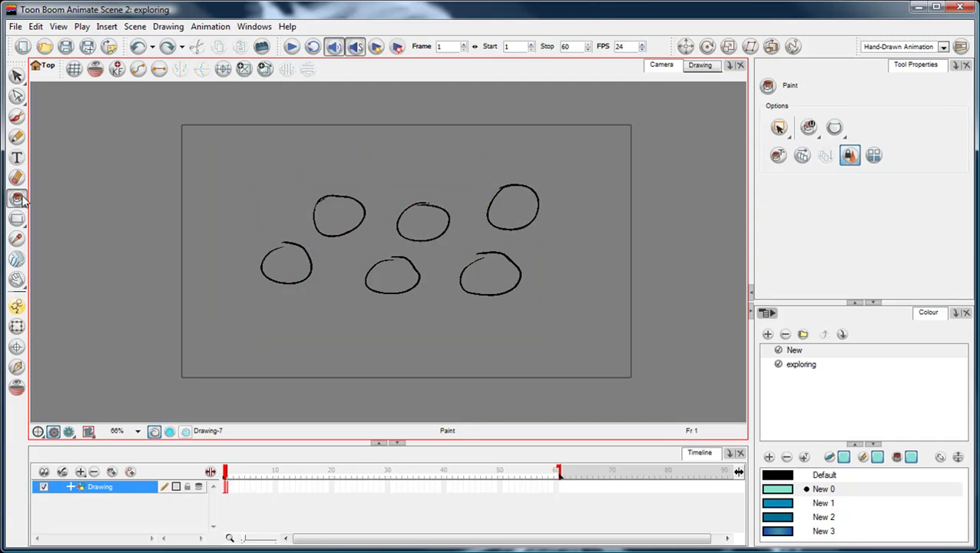
{"action": "left_click", "coordinate": [783, 132]}
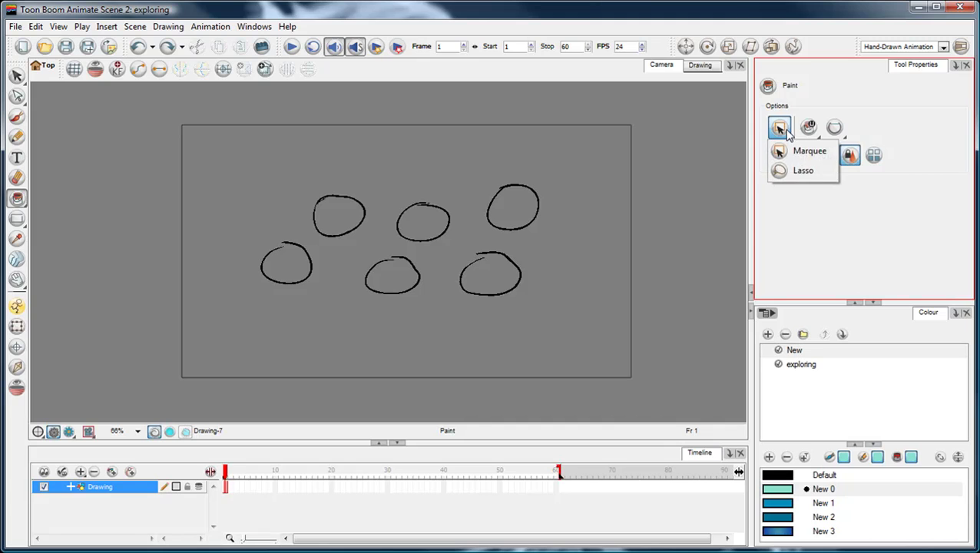
{"action": "left_click", "coordinate": [803, 175]}
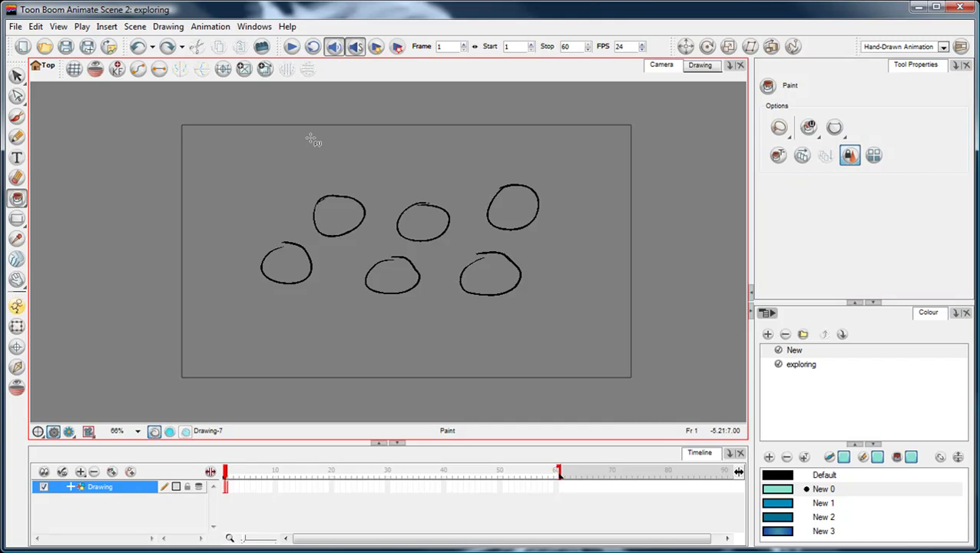
{"action": "mouse_move", "coordinate": [284, 156]}
{"action": "left_mouse_down"}
{"action": "mouse_move", "coordinate": [585, 220]}
{"action": "mouse_move", "coordinate": [333, 254]}
{"action": "left_mouse_up"}
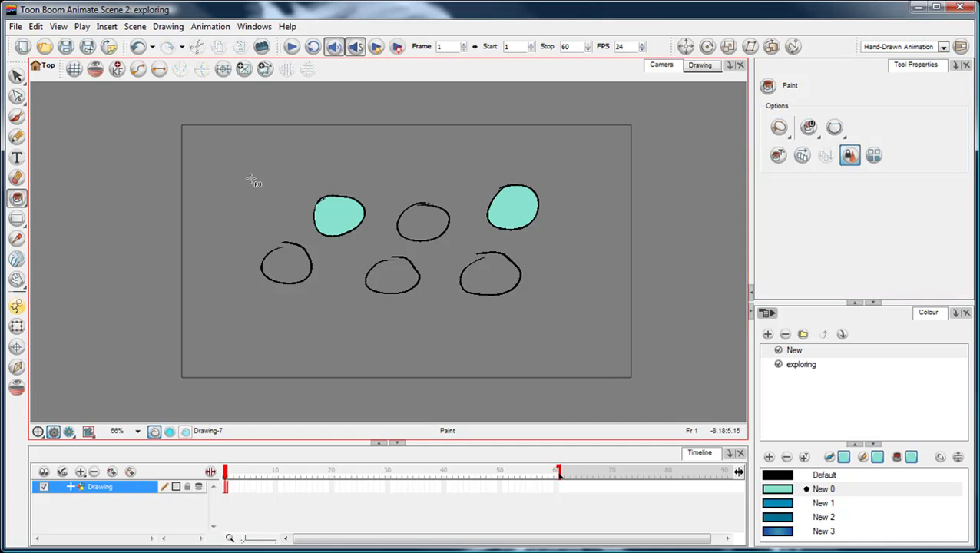
Switch Paint to Marquee mode, drag rectangles over the circles to fill them, then return to Select.
{"action": "left_click", "coordinate": [779, 128]}
{"action": "left_click", "coordinate": [783, 148]}
{"action": "left_click_drag", "start_coordinate": [200, 152], "coordinate": [562, 293]}
{"action": "mouse_move", "coordinate": [253, 160]}
{"action": "left_mouse_down"}
{"action": "mouse_move", "coordinate": [382, 214]}
{"action": "mouse_move", "coordinate": [582, 343]}
{"action": "left_mouse_up"}
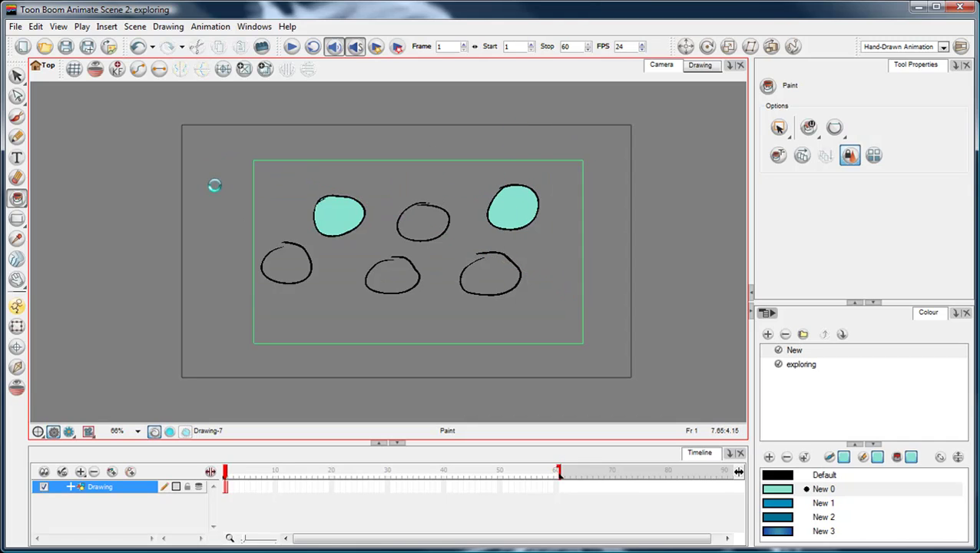
{"action": "left_click", "coordinate": [16, 76]}
{"action": "left_click", "coordinate": [56, 77]}
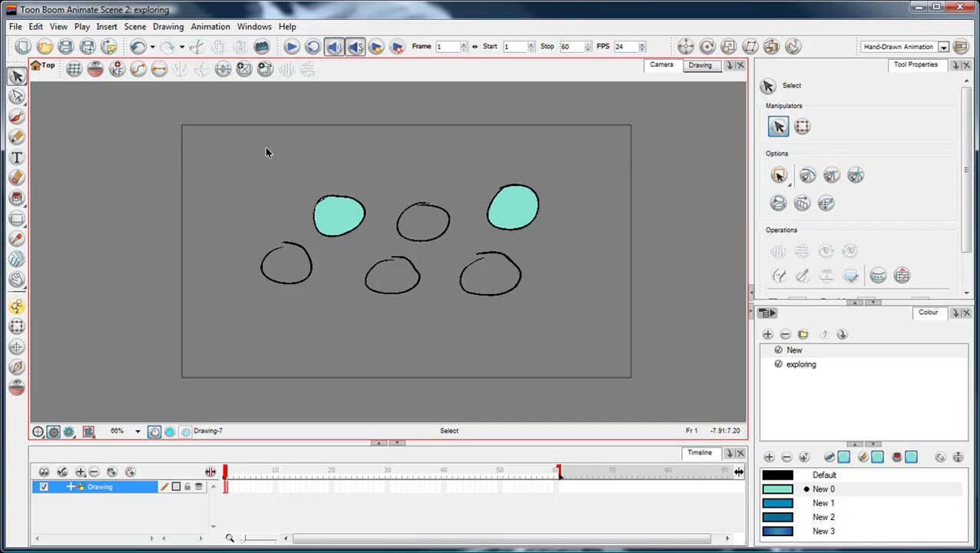
Select all six circles, then clear the selection.
{"action": "left_click_drag", "start_coordinate": [252, 158], "coordinate": [583, 326]}
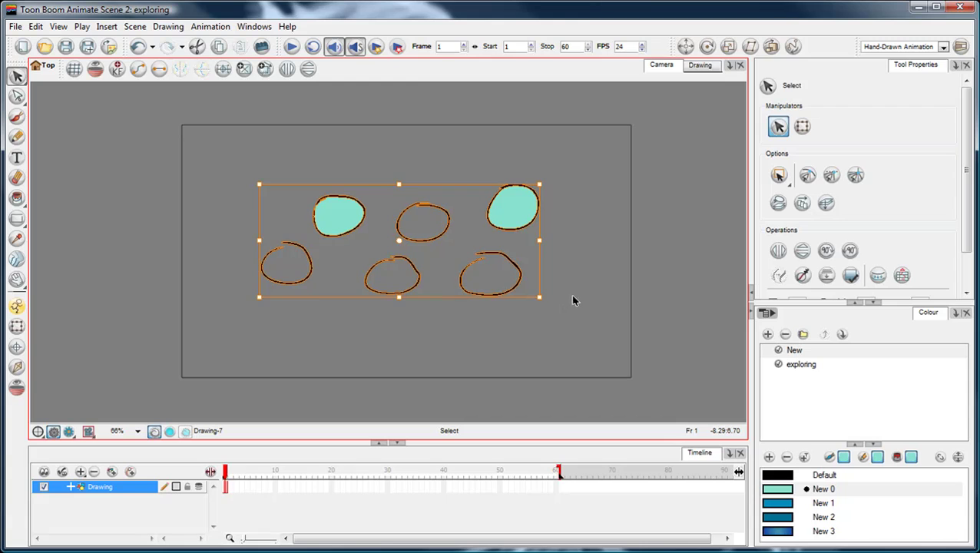
{"action": "left_click", "coordinate": [579, 298]}
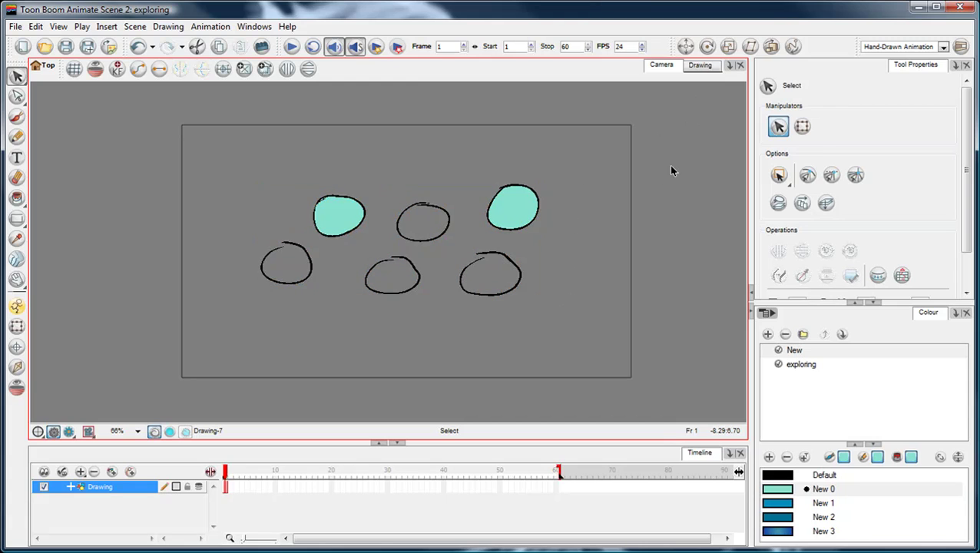
{"action": "left_click", "coordinate": [770, 87]}
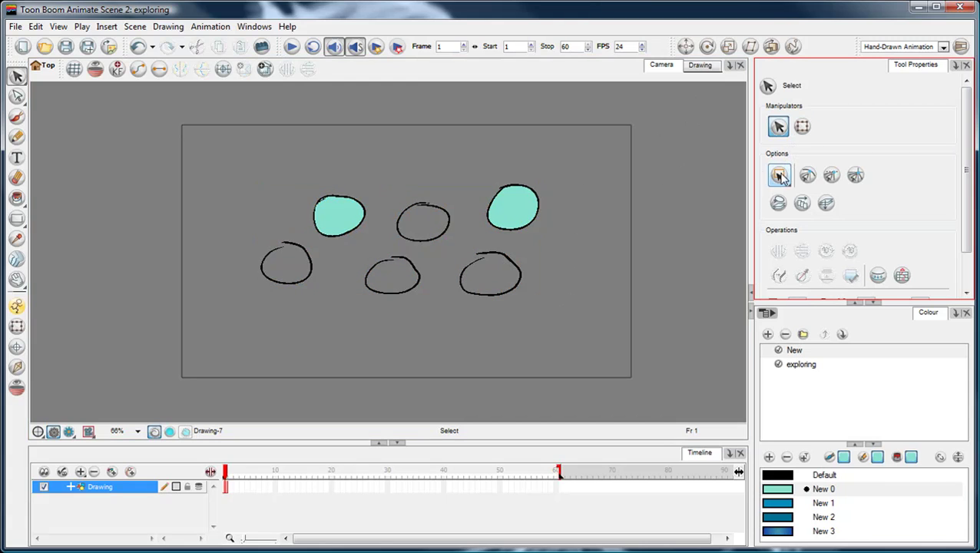
{"action": "left_click", "coordinate": [364, 194]}
Switch to the Paint tool and set its area mode to Lasso.
{"action": "left_click_drag", "start_coordinate": [17, 198], "coordinate": [40, 199]}
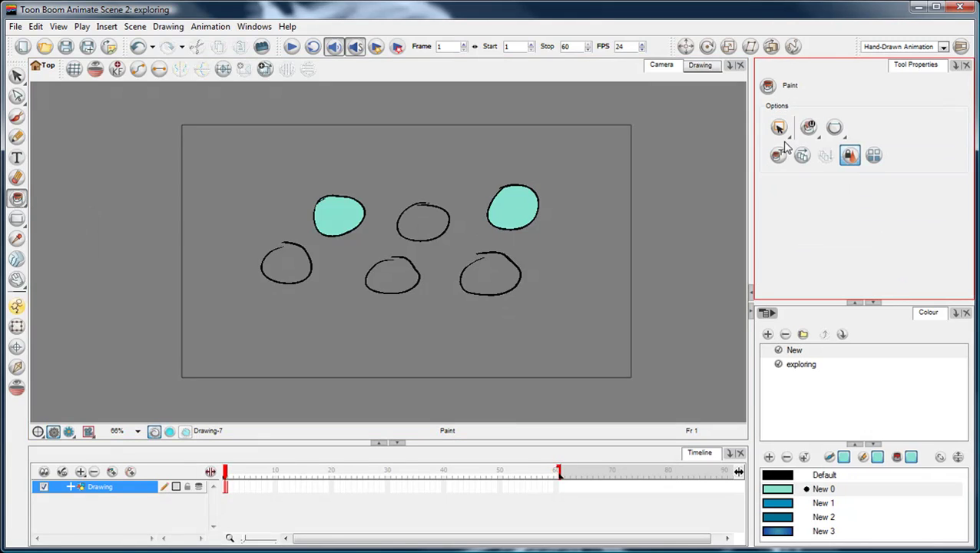
{"action": "left_click", "coordinate": [42, 74]}
{"action": "left_click", "coordinate": [17, 75]}
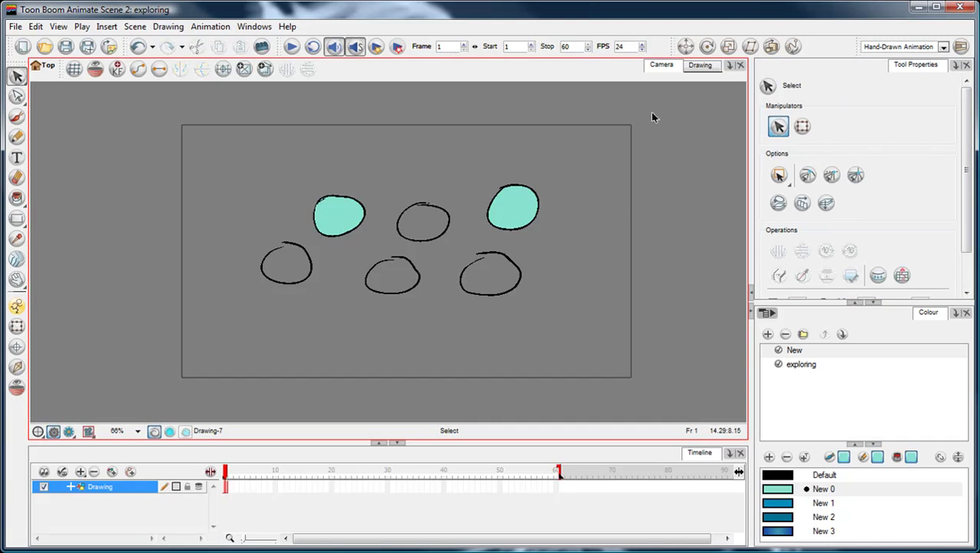
{"action": "left_click_drag", "start_coordinate": [18, 201], "coordinate": [55, 201]}
{"action": "left_click_drag", "start_coordinate": [779, 127], "coordinate": [803, 175]}
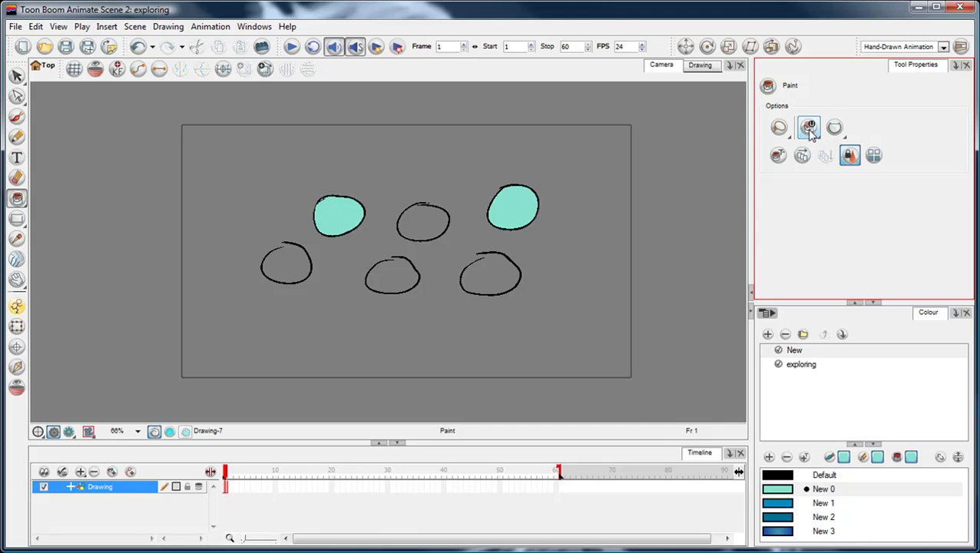
{"action": "mouse_move", "coordinate": [813, 132]}
{"action": "left_mouse_down"}
{"action": "mouse_move", "coordinate": [874, 198]}
{"action": "mouse_move", "coordinate": [877, 156]}
{"action": "left_mouse_up"}
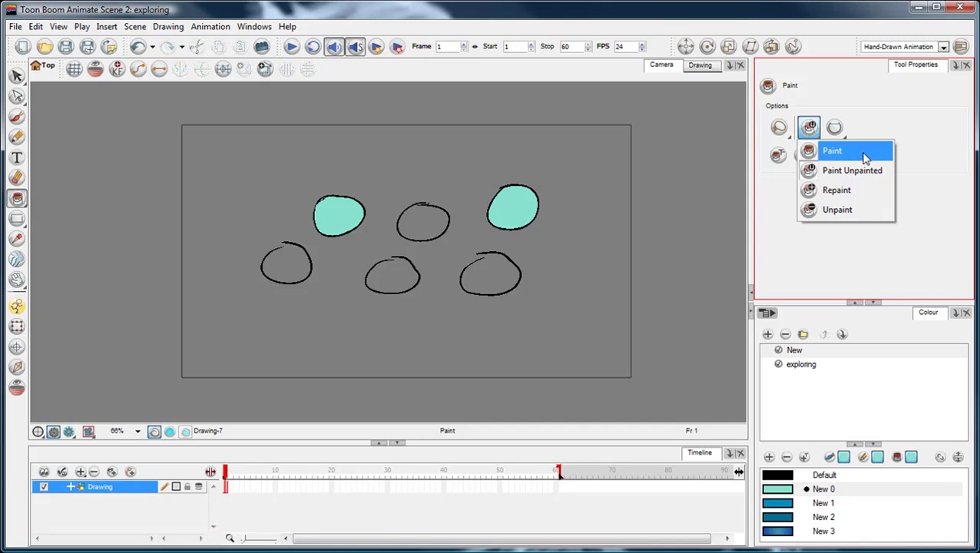
{"action": "left_click_drag", "start_coordinate": [868, 158], "coordinate": [877, 178]}
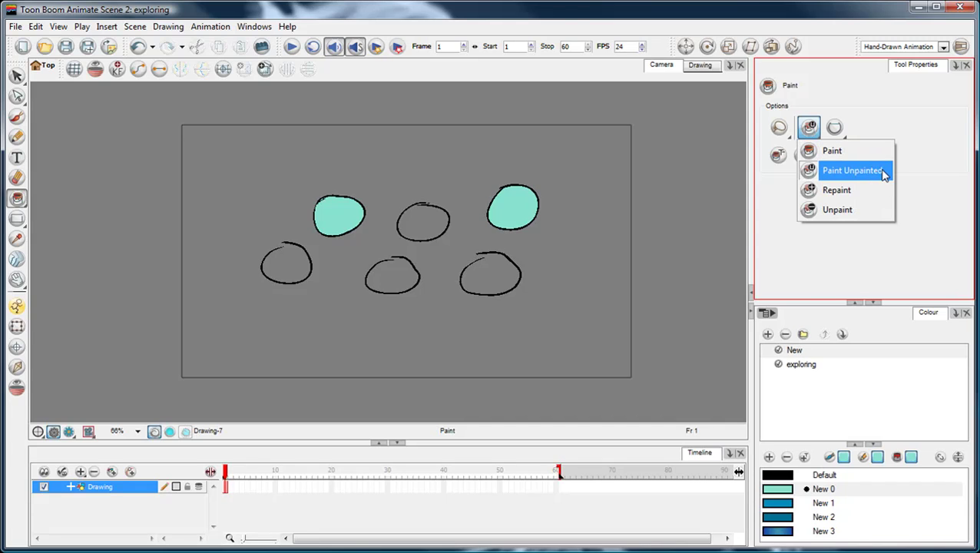
{"action": "left_click", "coordinate": [17, 76]}
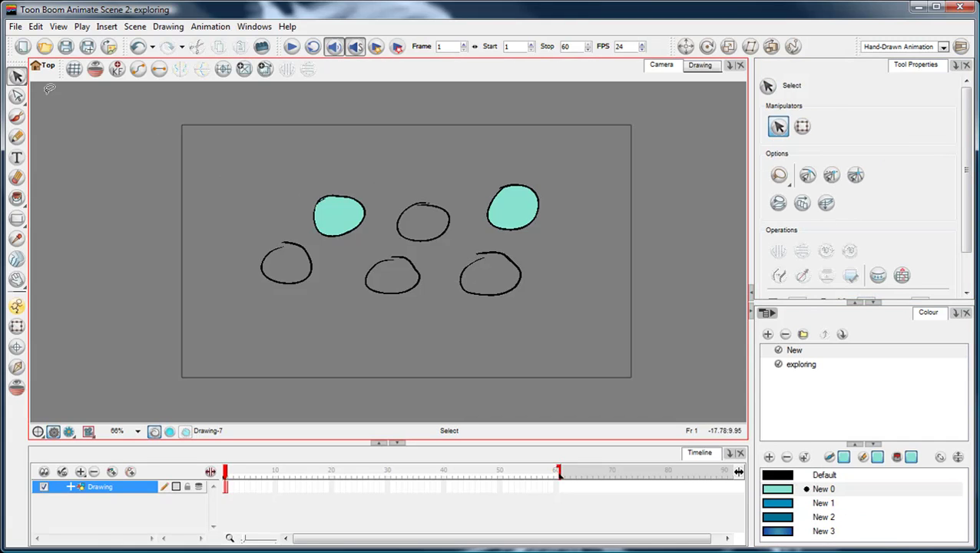
{"action": "left_click", "coordinate": [17, 198]}
{"action": "left_click", "coordinate": [810, 127]}
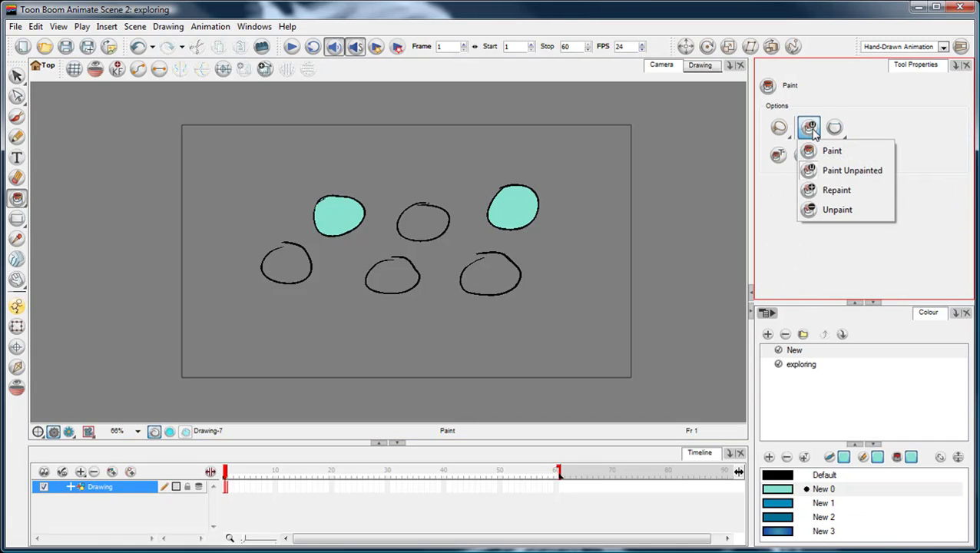
{"action": "left_click", "coordinate": [856, 172]}
{"action": "left_click", "coordinate": [806, 491]}
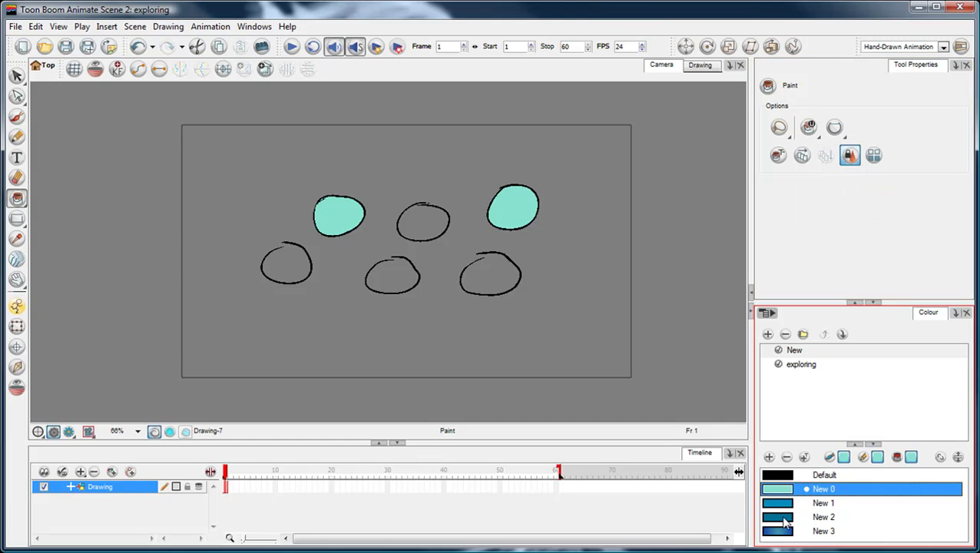
{"action": "left_click", "coordinate": [785, 516]}
{"action": "scroll", "coordinate": [436, 199], "scroll_direction": "up", "scroll_amount": 4}
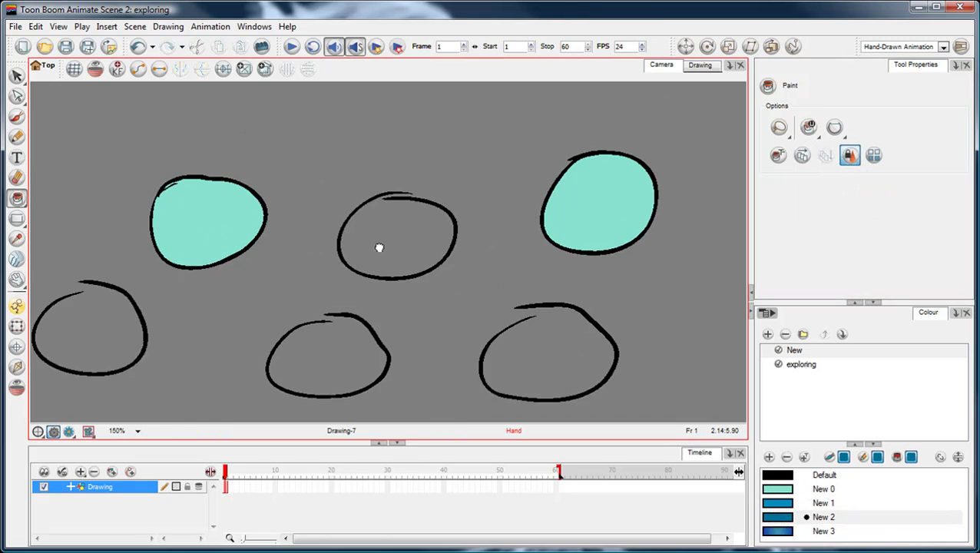
{"action": "left_click_drag", "start_coordinate": [378, 247], "coordinate": [375, 259]}
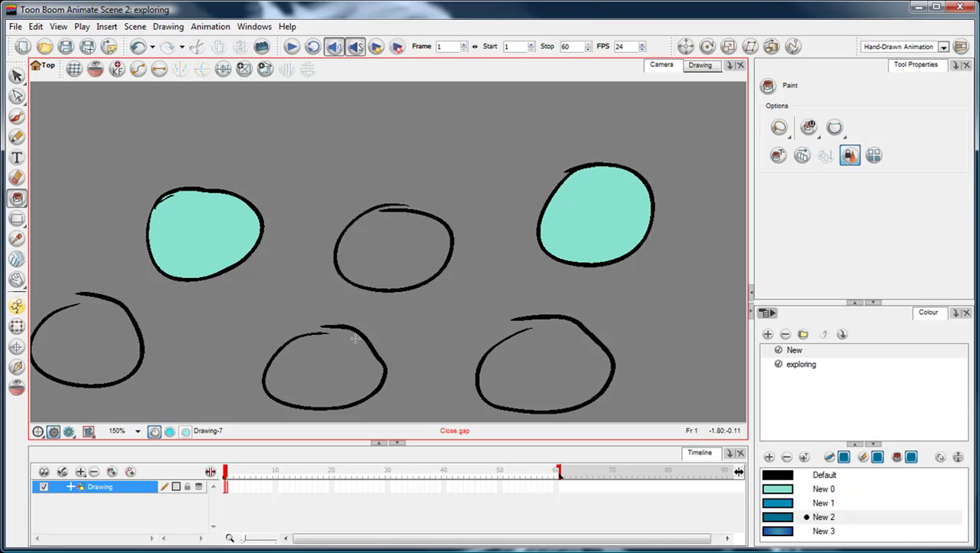
{"action": "scroll", "coordinate": [470, 321], "scroll_direction": "down", "scroll_amount": 4}
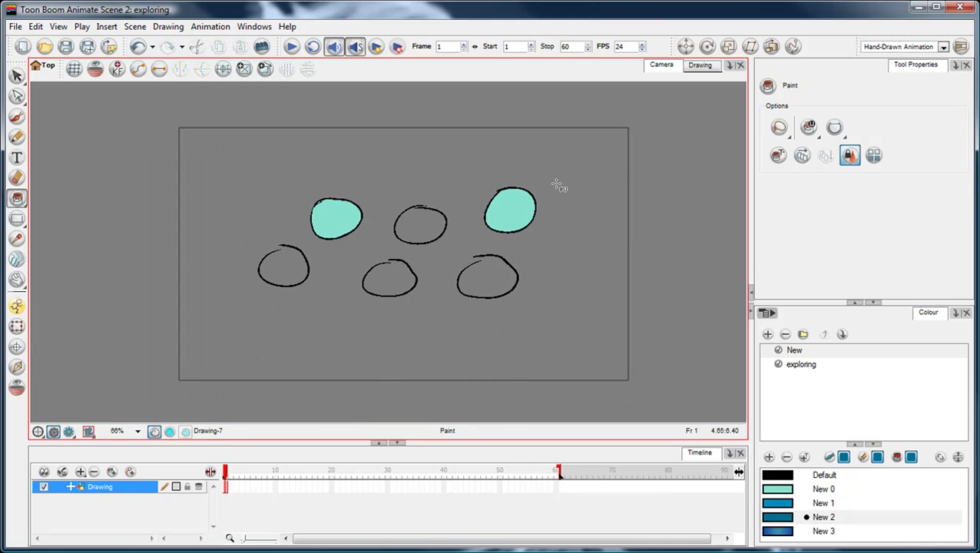
{"action": "left_click", "coordinate": [807, 516]}
{"action": "mouse_move", "coordinate": [418, 146]}
{"action": "left_mouse_down"}
{"action": "mouse_move", "coordinate": [331, 156]}
{"action": "mouse_move", "coordinate": [215, 240]}
{"action": "mouse_move", "coordinate": [290, 335]}
{"action": "mouse_move", "coordinate": [488, 346]}
{"action": "mouse_move", "coordinate": [609, 257]}
{"action": "mouse_move", "coordinate": [555, 177]}
{"action": "mouse_move", "coordinate": [469, 149]}
{"action": "mouse_move", "coordinate": [376, 147]}
{"action": "mouse_move", "coordinate": [406, 142]}
{"action": "left_mouse_up"}
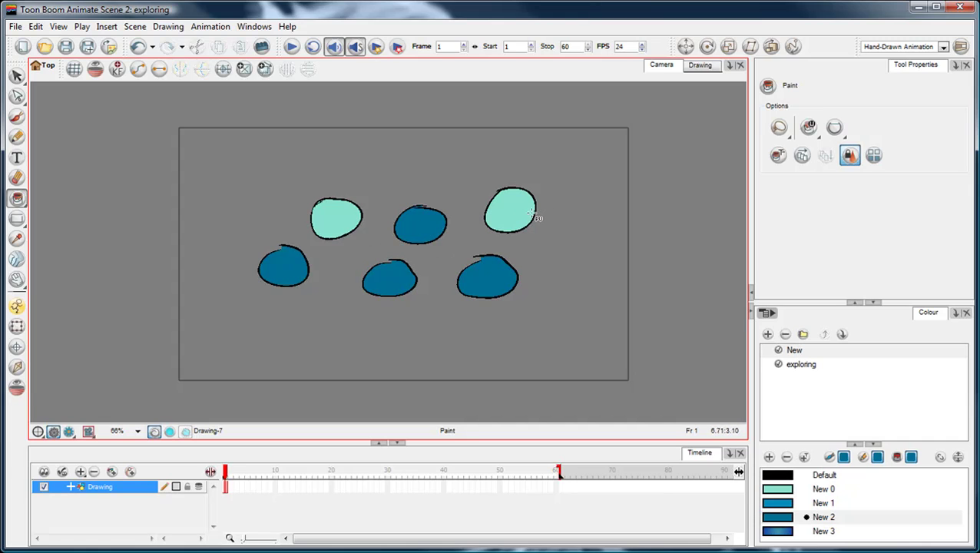
{"action": "key", "text": "ctrl+z"}
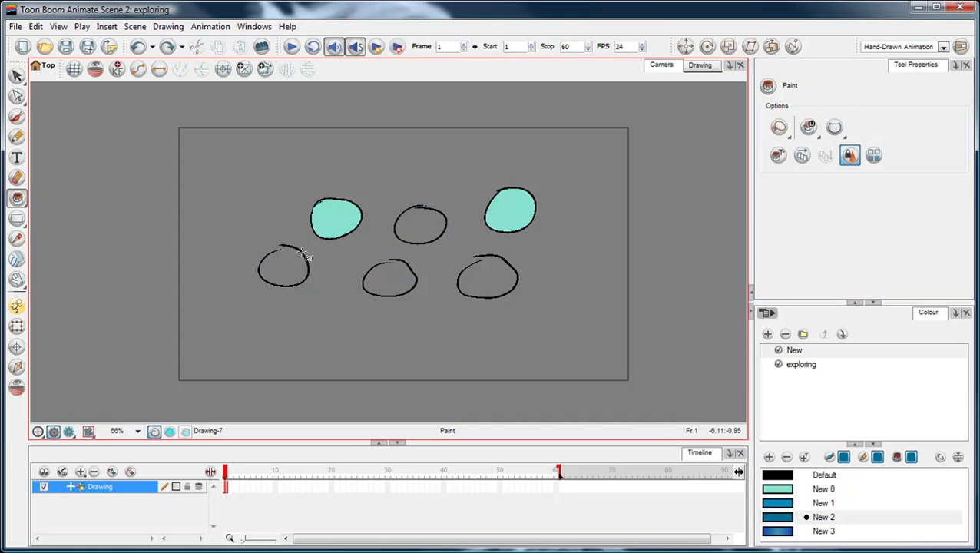
{"action": "left_click", "coordinate": [16, 116]}
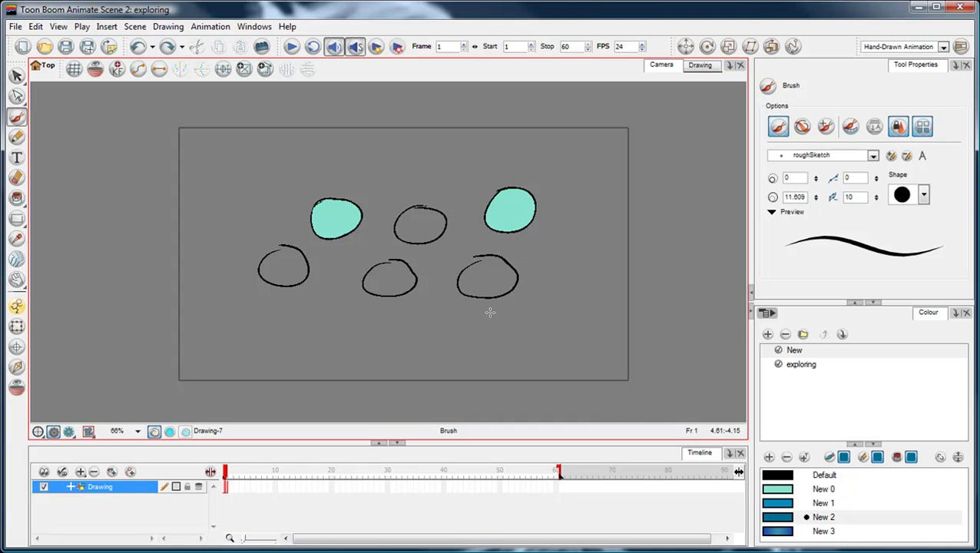
{"action": "scroll", "coordinate": [396, 252], "scroll_direction": "up", "scroll_amount": 3}
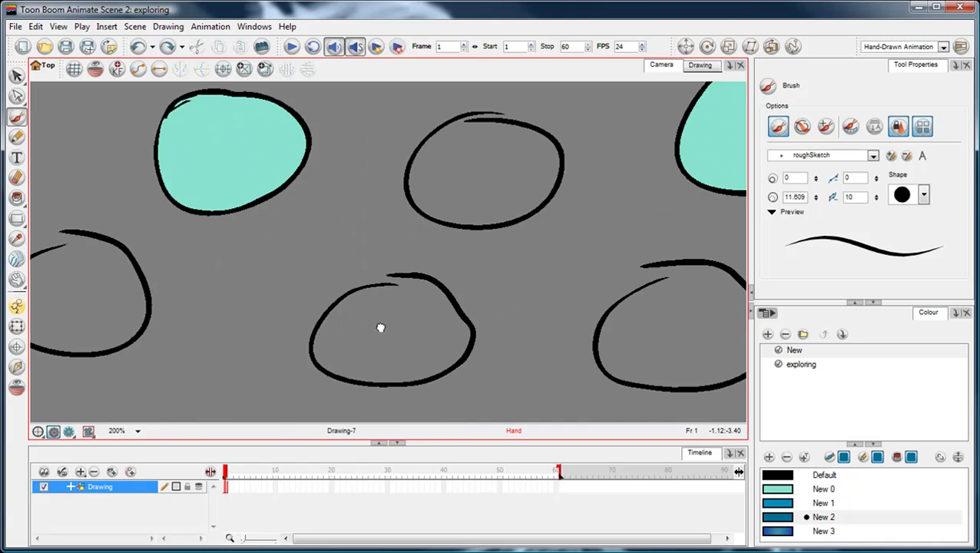
{"action": "scroll", "coordinate": [394, 291], "scroll_direction": "up", "scroll_amount": 1}
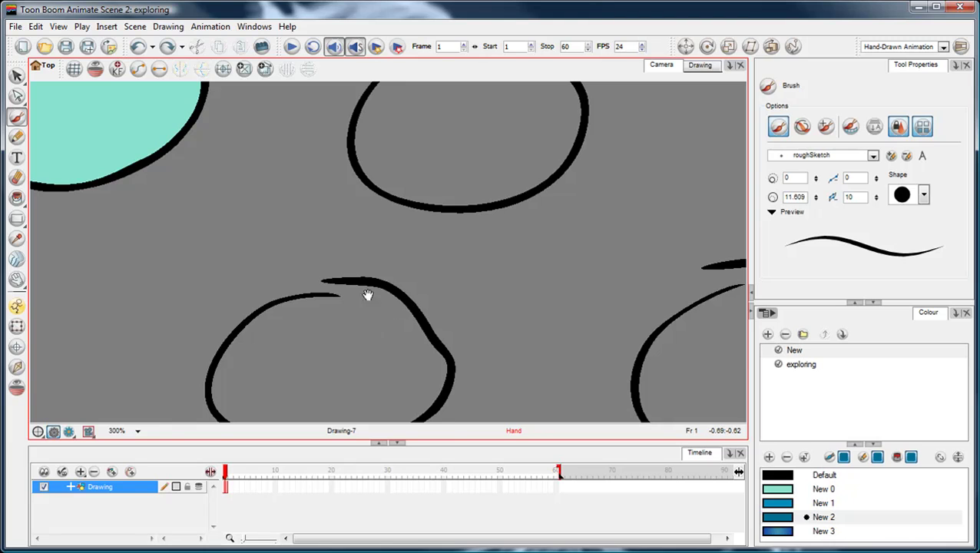
{"action": "scroll", "coordinate": [388, 252], "scroll_direction": "down", "scroll_amount": 3}
{"action": "scroll", "coordinate": [397, 307], "scroll_direction": "down", "scroll_amount": 3}
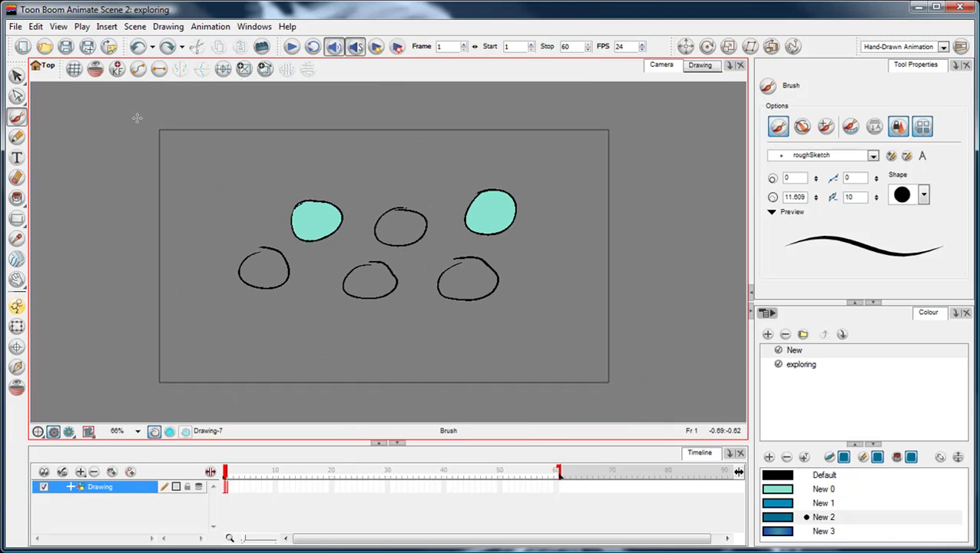
{"action": "left_click", "coordinate": [17, 197]}
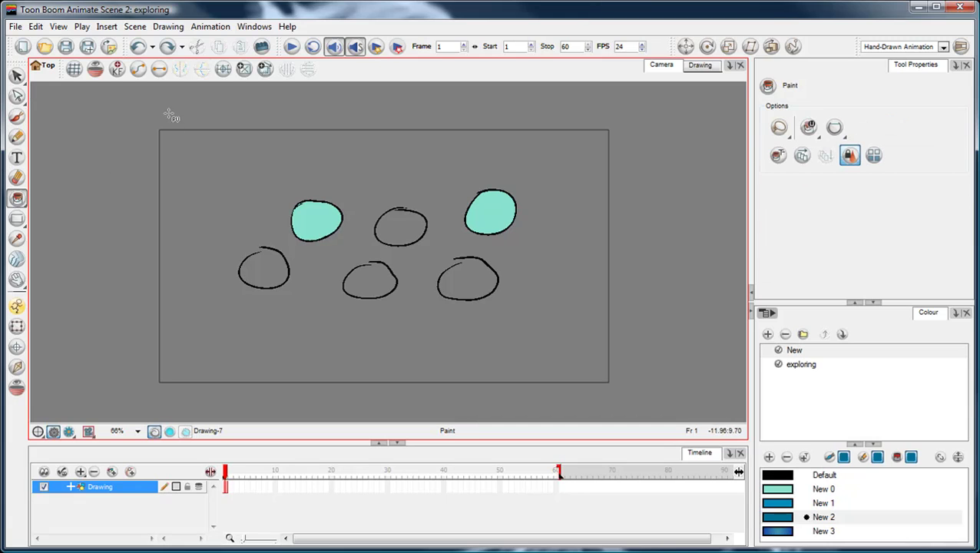
{"action": "mouse_move", "coordinate": [134, 113]}
{"action": "left_mouse_down"}
{"action": "mouse_move", "coordinate": [618, 373]}
{"action": "mouse_move", "coordinate": [631, 402]}
{"action": "left_mouse_up"}
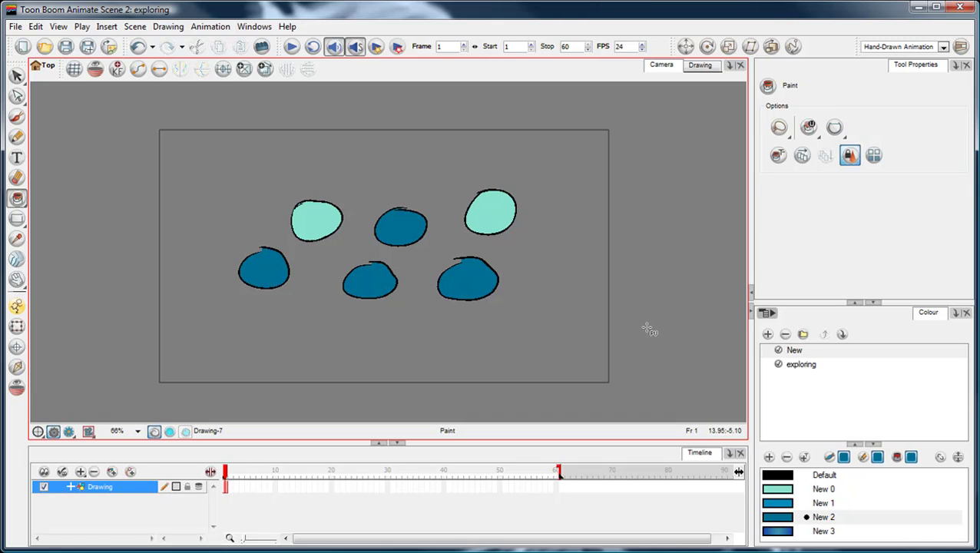
{"action": "key", "text": "ctrl+z"}
{"action": "left_click_drag", "start_coordinate": [555, 244], "coordinate": [557, 238]}
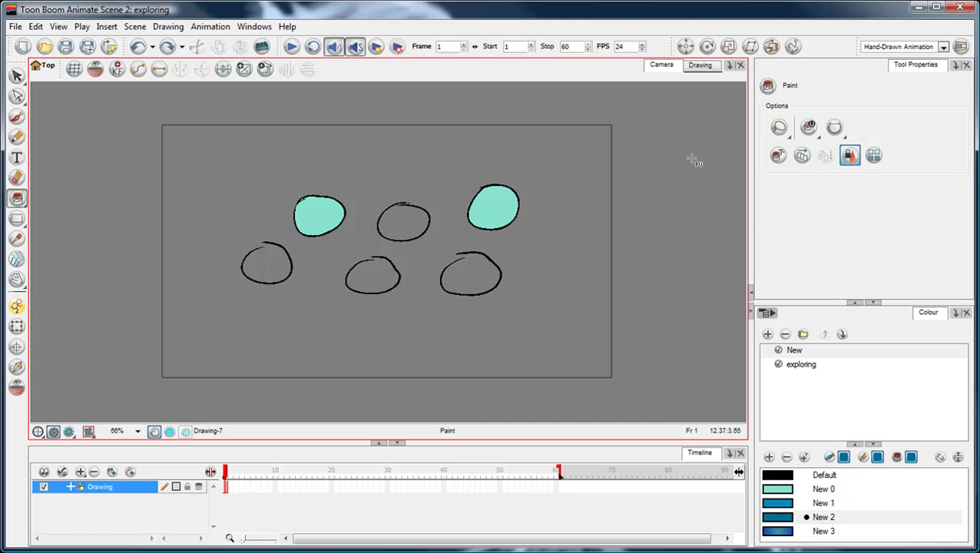
{"action": "left_click", "coordinate": [812, 131]}
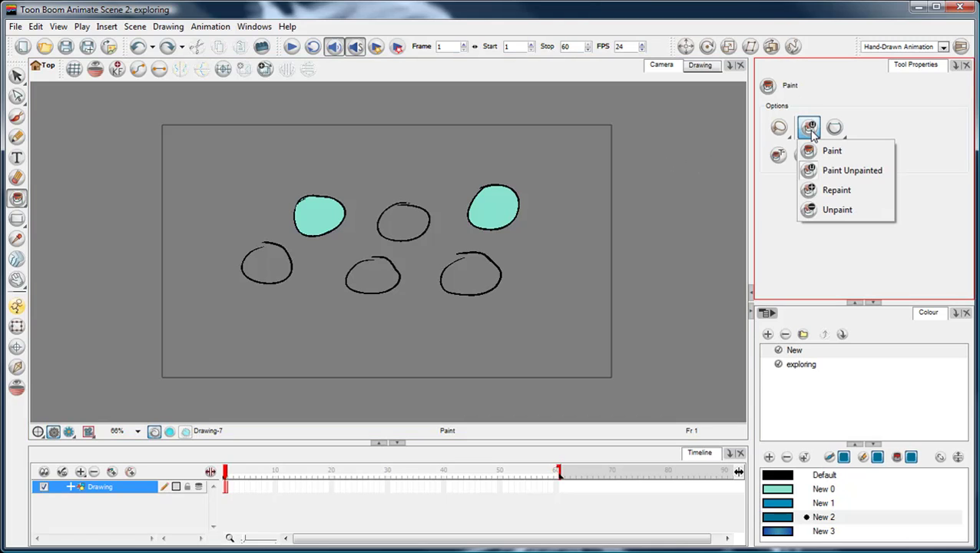
{"action": "left_click", "coordinate": [863, 196]}
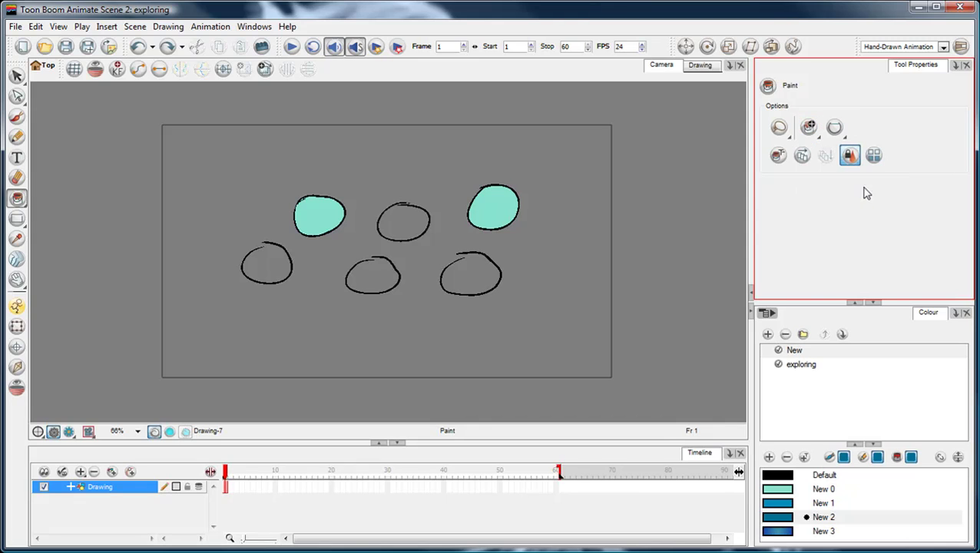
{"action": "left_click", "coordinate": [779, 517]}
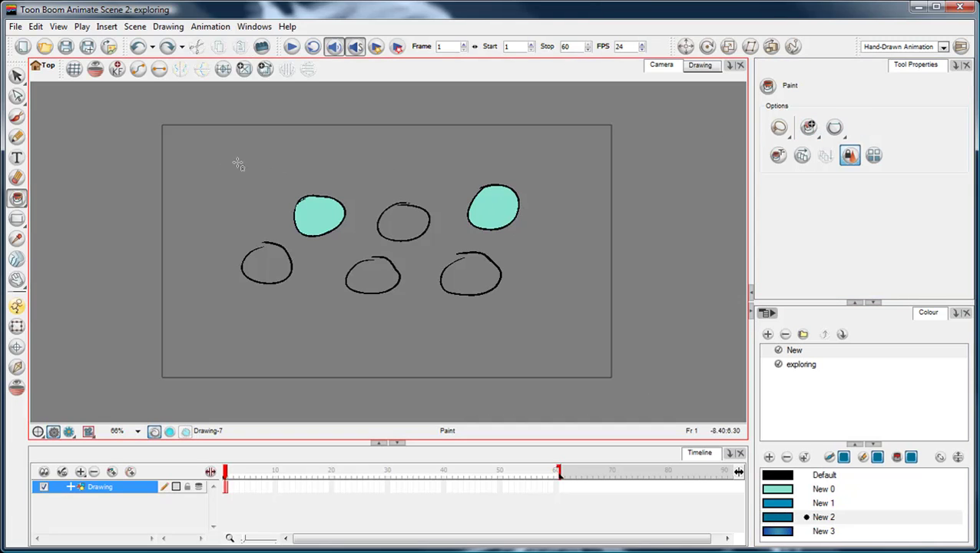
{"action": "mouse_move", "coordinate": [265, 156]}
{"action": "left_mouse_down"}
{"action": "mouse_move", "coordinate": [389, 346]}
{"action": "mouse_move", "coordinate": [234, 172]}
{"action": "mouse_move", "coordinate": [242, 165]}
{"action": "left_mouse_up"}
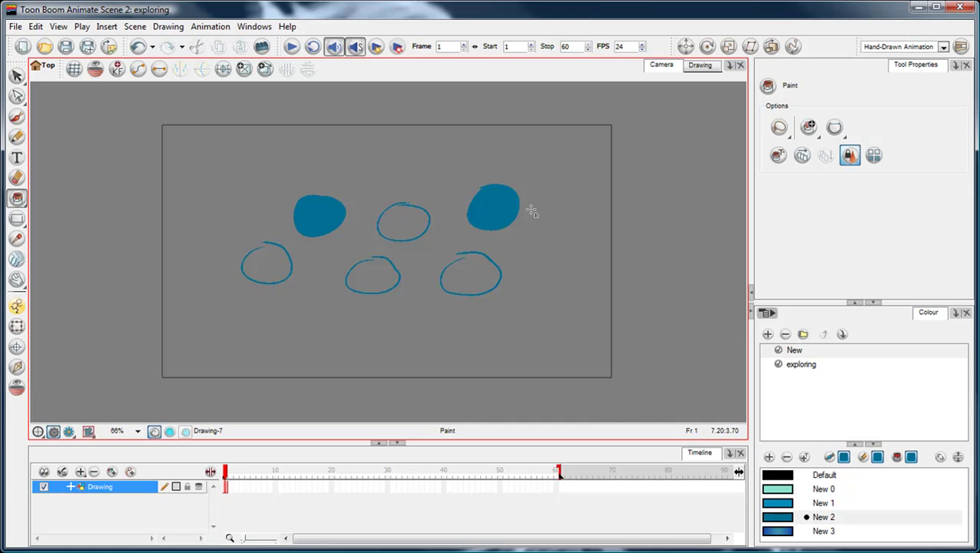
{"action": "key", "text": "ctrl+z"}
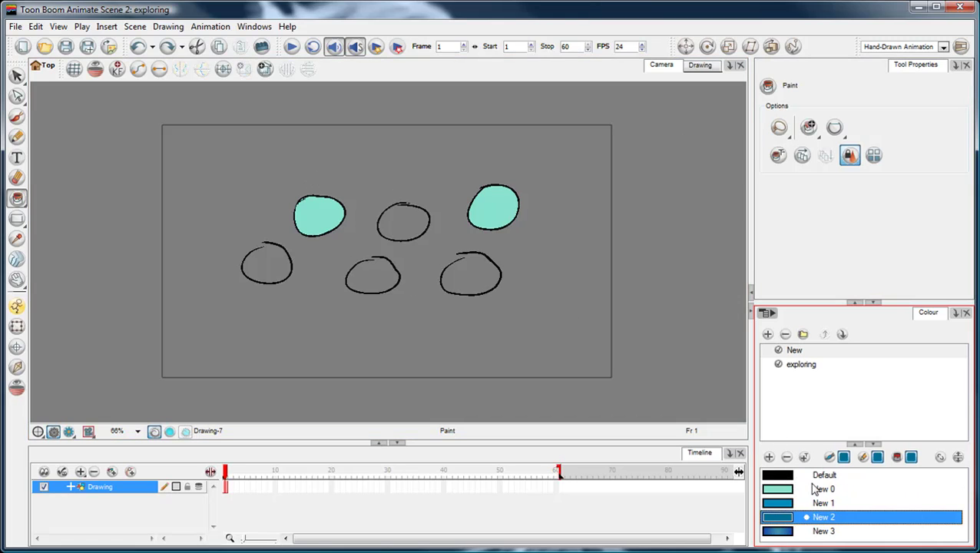
Select the Default black colour and browse the swatch context options without choosing any.
{"action": "left_click", "coordinate": [784, 478]}
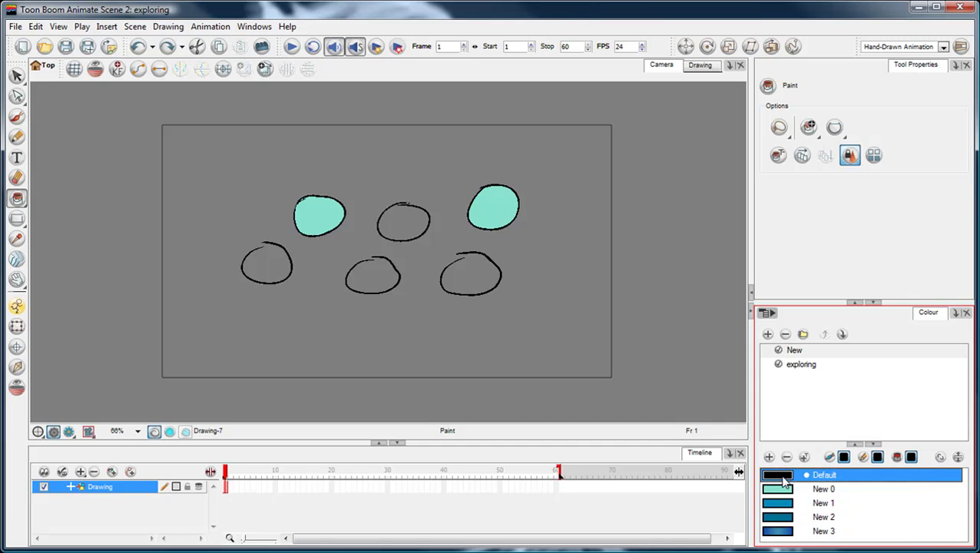
{"action": "right_click", "coordinate": [786, 480]}
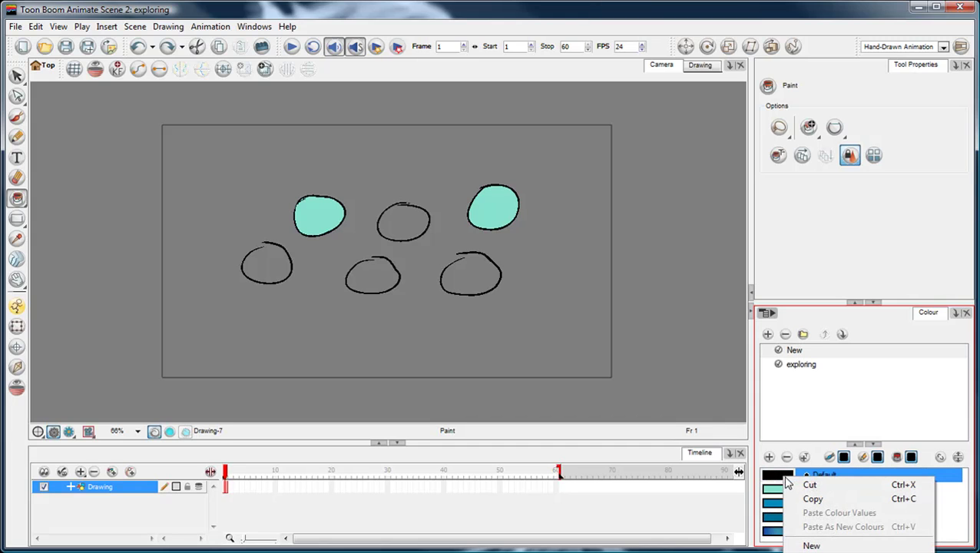
{"action": "right_click", "coordinate": [774, 536]}
{"action": "right_click", "coordinate": [776, 536]}
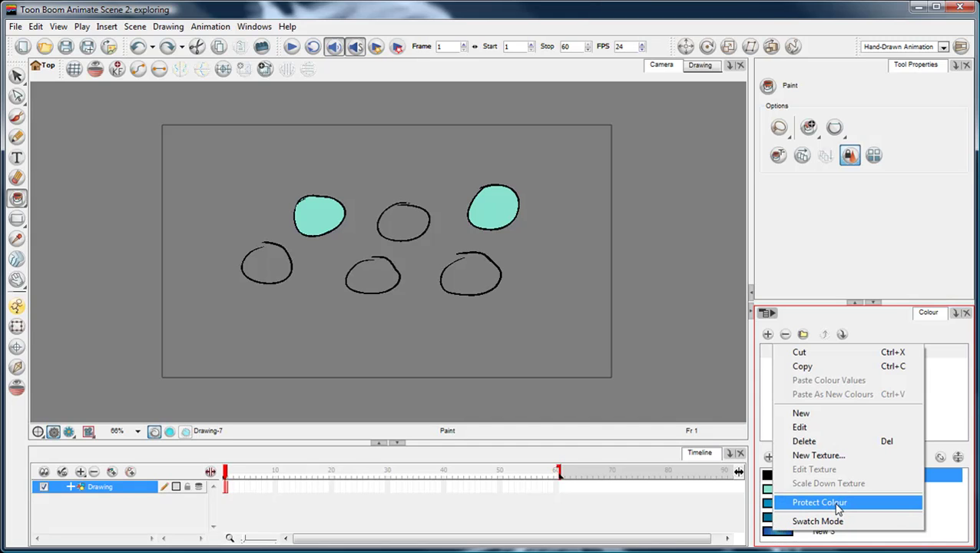
{"action": "left_click", "coordinate": [778, 533]}
{"action": "right_click", "coordinate": [785, 534]}
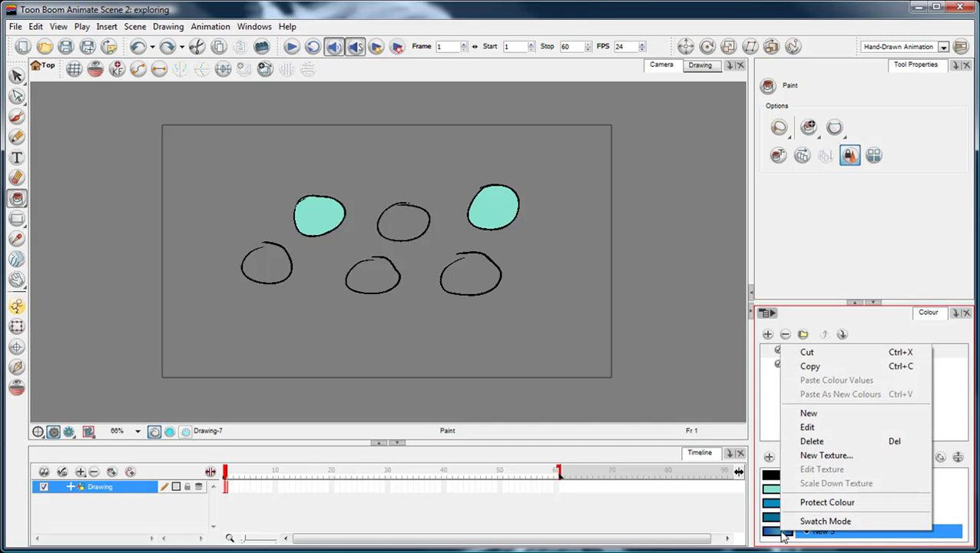
{"action": "left_click", "coordinate": [785, 532]}
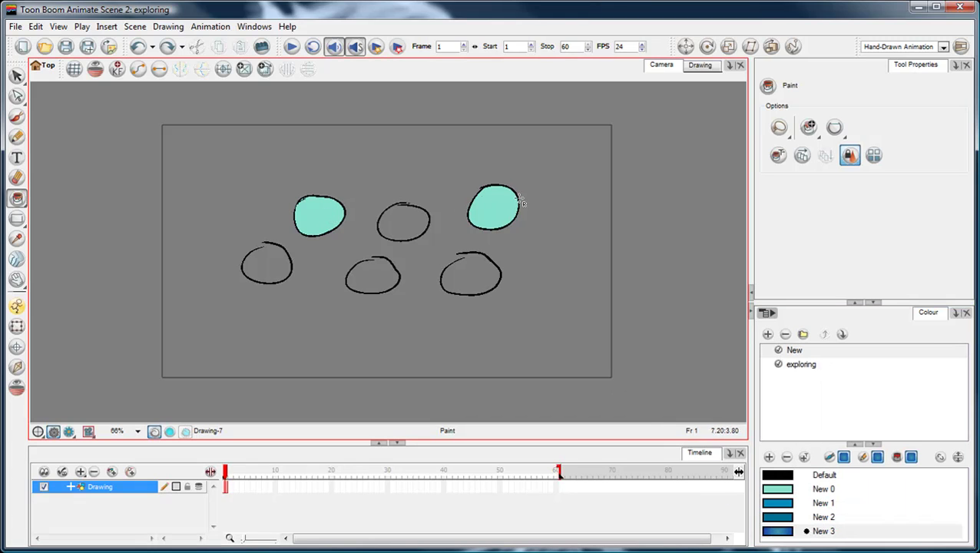
Protect the Default colour with Colours > Protect Colour from the Colour panel menu.
{"action": "left_click", "coordinate": [783, 476]}
{"action": "left_click", "coordinate": [770, 314]}
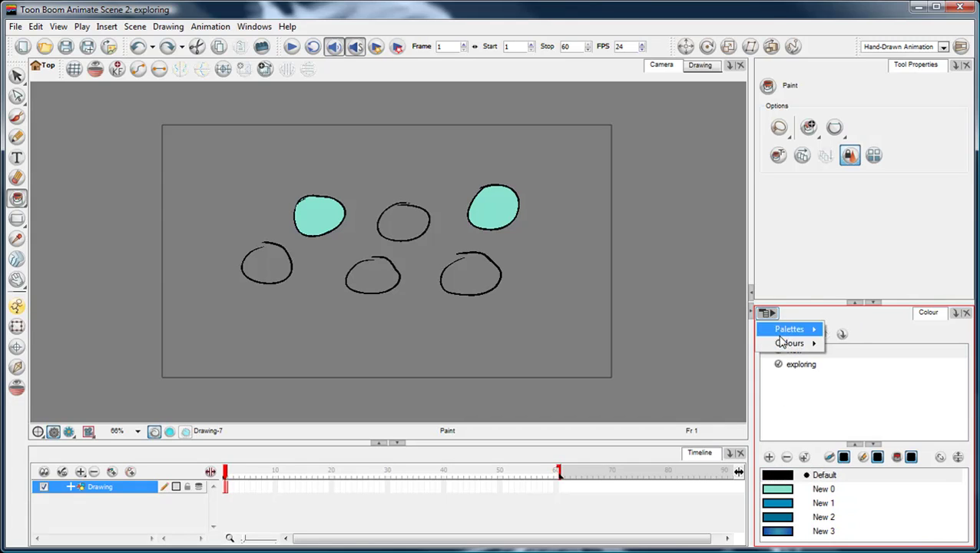
{"action": "mouse_move", "coordinate": [785, 344]}
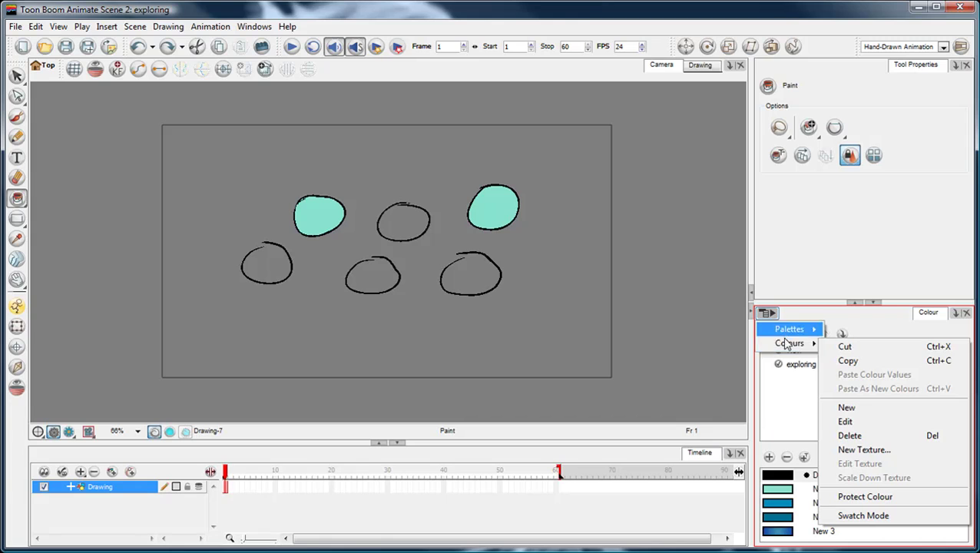
{"action": "left_click", "coordinate": [879, 499]}
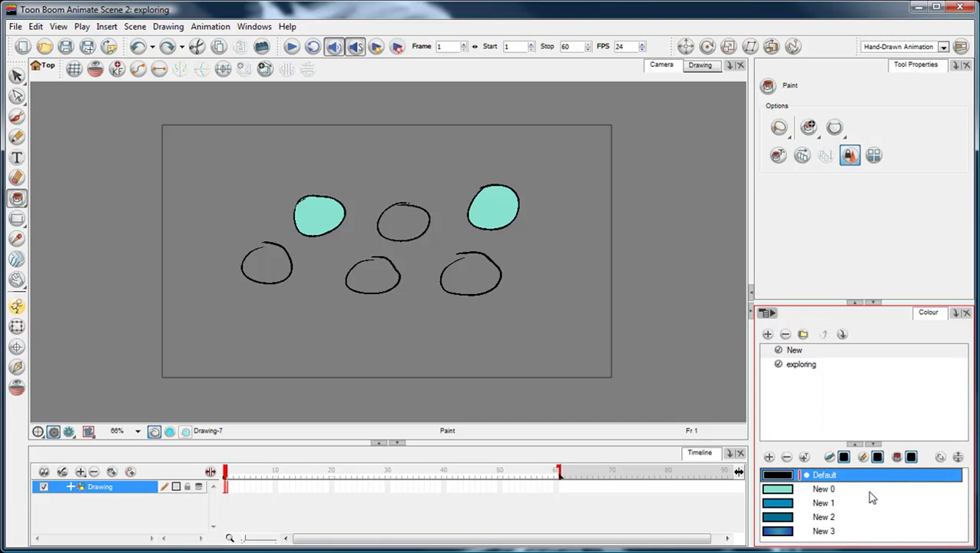
{"action": "left_click", "coordinate": [817, 488]}
{"action": "left_click", "coordinate": [817, 476]}
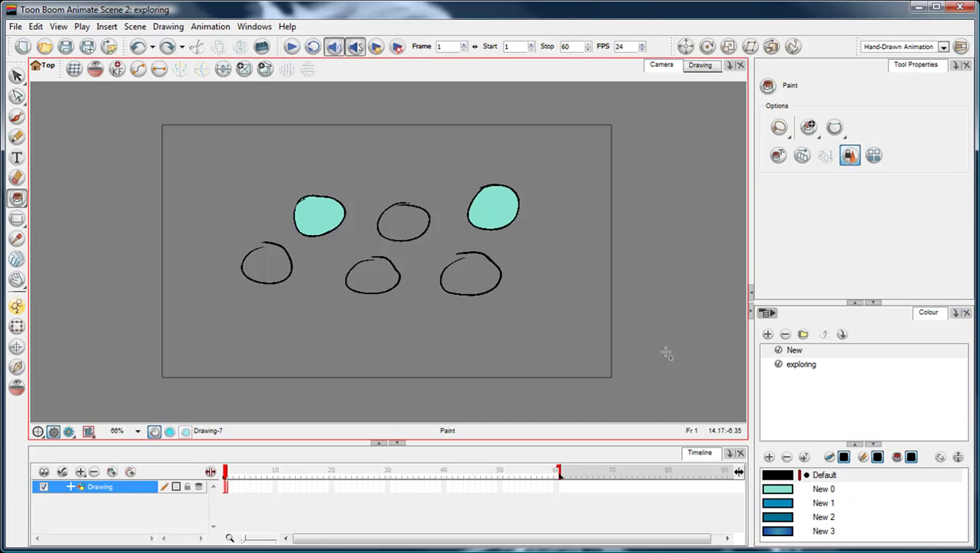
Repaint both teal circle fills with the New 2 colour, sparing the black lines.
{"action": "left_click", "coordinate": [785, 522]}
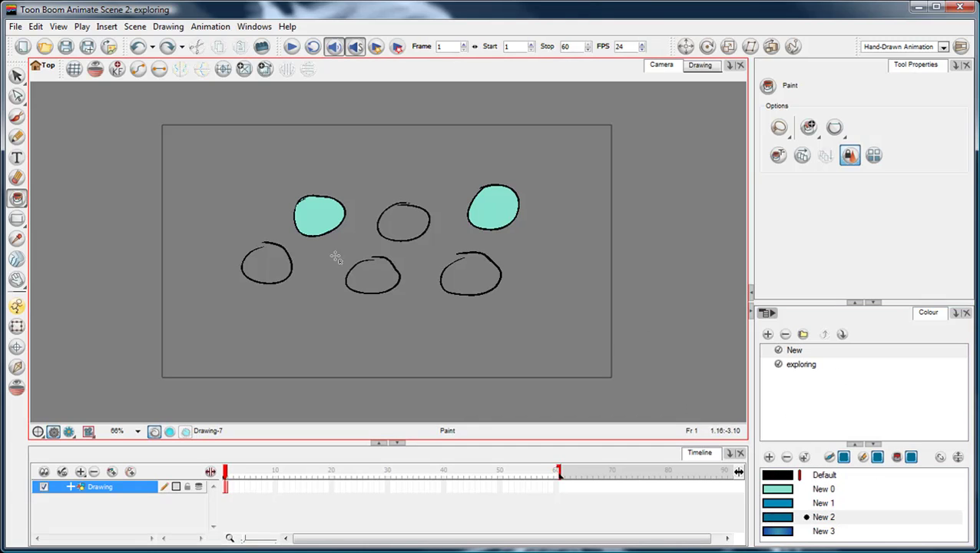
{"action": "left_click", "coordinate": [809, 128]}
{"action": "mouse_move", "coordinate": [221, 157]}
{"action": "left_mouse_down"}
{"action": "mouse_move", "coordinate": [219, 291]}
{"action": "mouse_move", "coordinate": [247, 244]}
{"action": "left_mouse_up"}
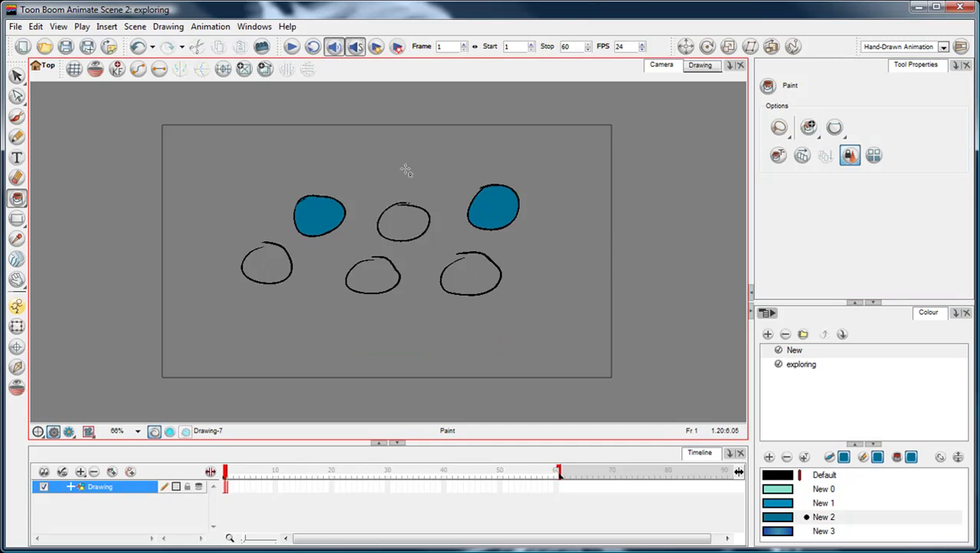
{"action": "left_click", "coordinate": [823, 517]}
Select colours New 0 through New 3 and apply Protect Colour to them.
{"action": "left_click", "coordinate": [786, 489]}
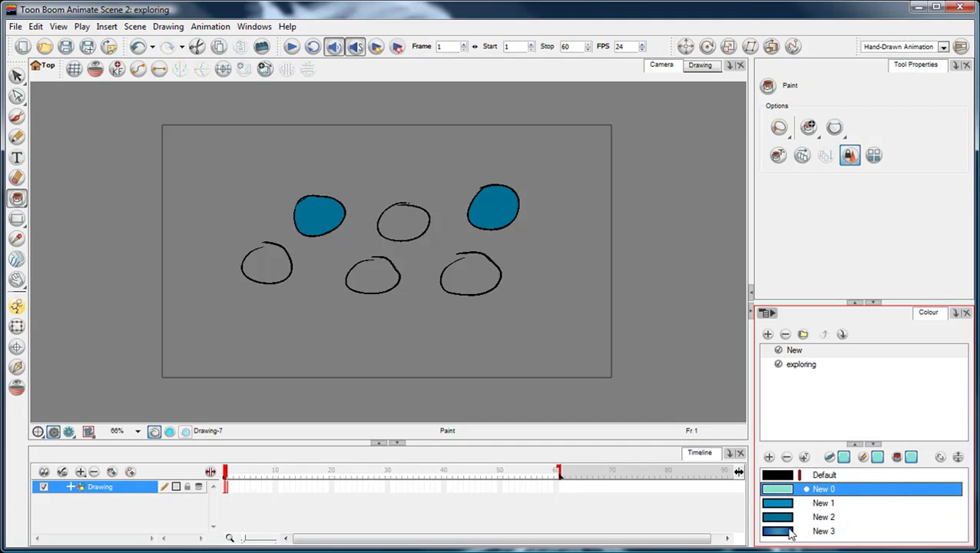
{"action": "left_click", "coordinate": [792, 530], "text": "shift"}
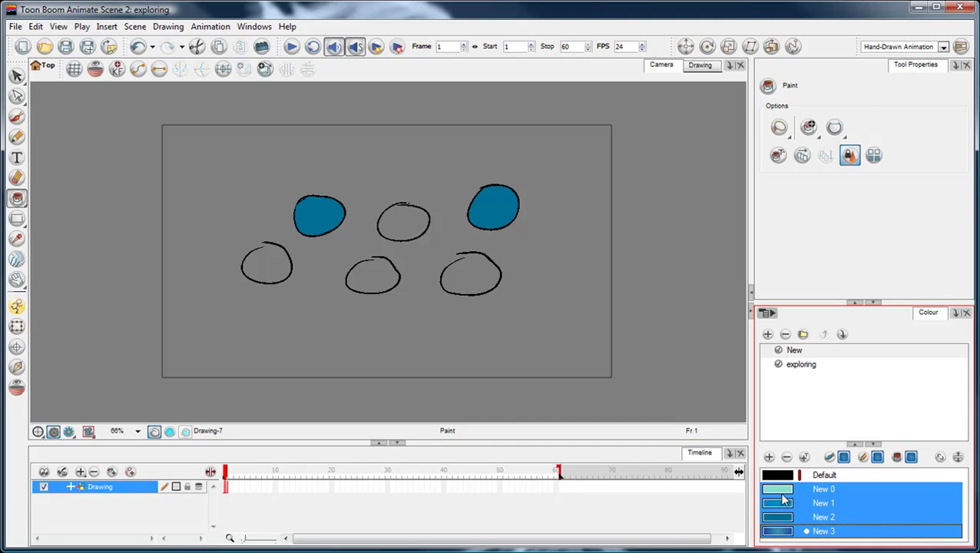
{"action": "left_click", "coordinate": [771, 314]}
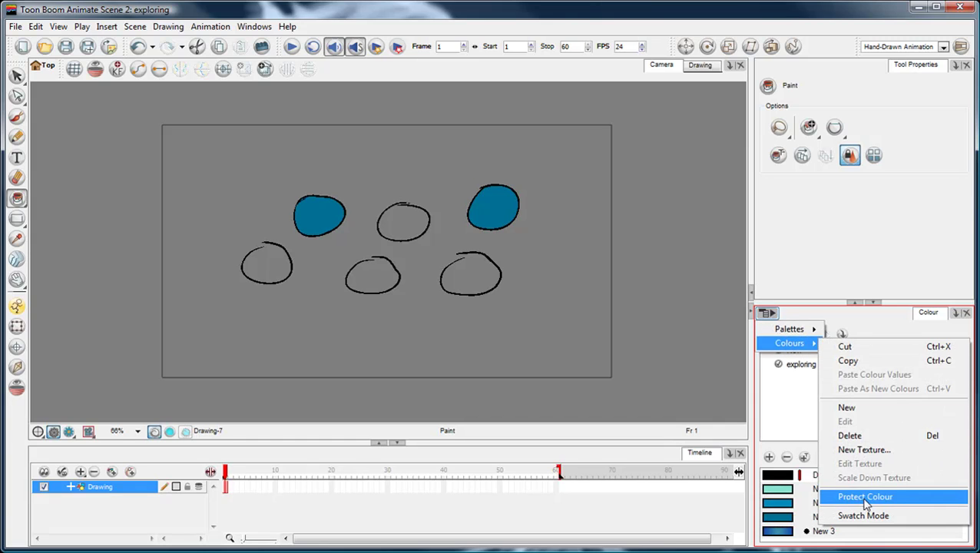
{"action": "left_click", "coordinate": [865, 498]}
Select Default through New 3 and toggle Protect Colour on all five colours.
{"action": "left_click", "coordinate": [799, 474]}
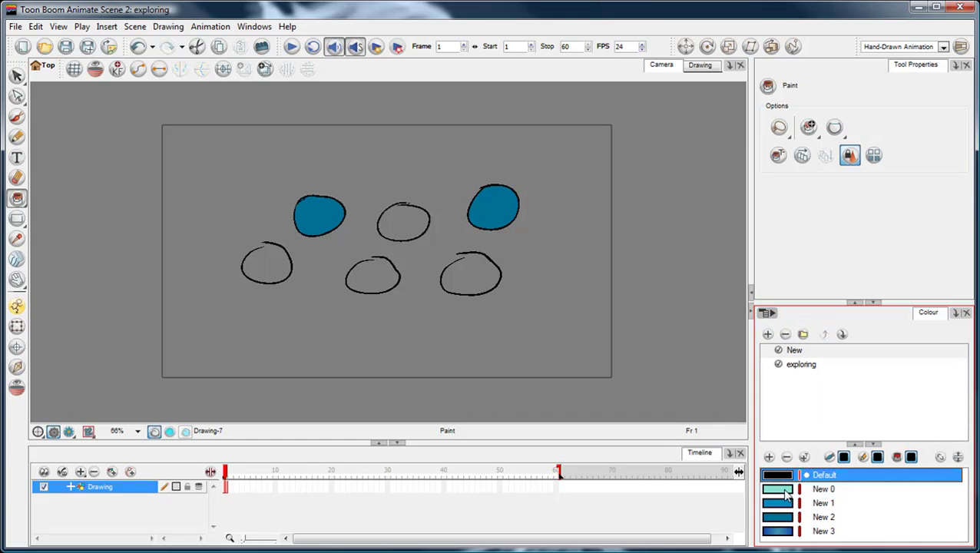
{"action": "left_click", "coordinate": [805, 489]}
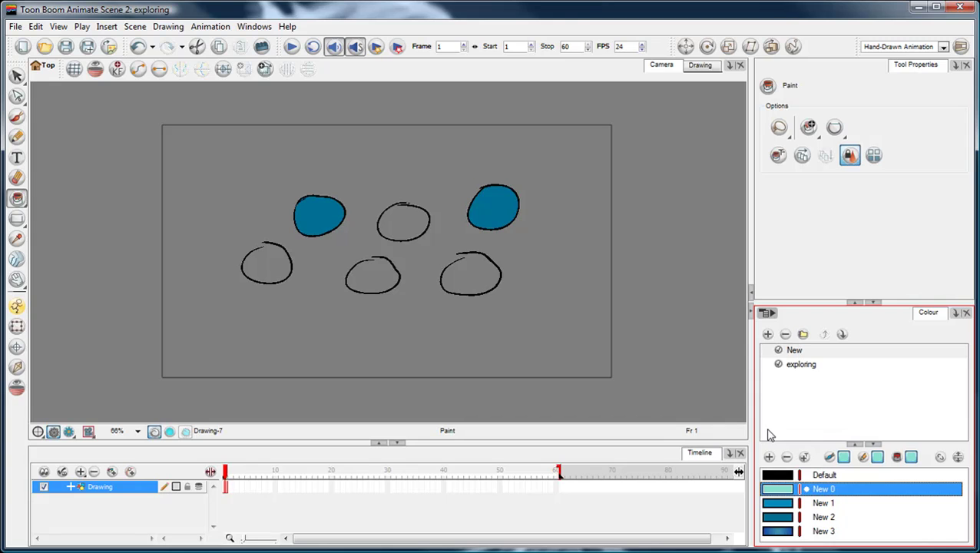
{"action": "left_click", "coordinate": [786, 475]}
{"action": "left_click", "coordinate": [784, 530], "text": "shift"}
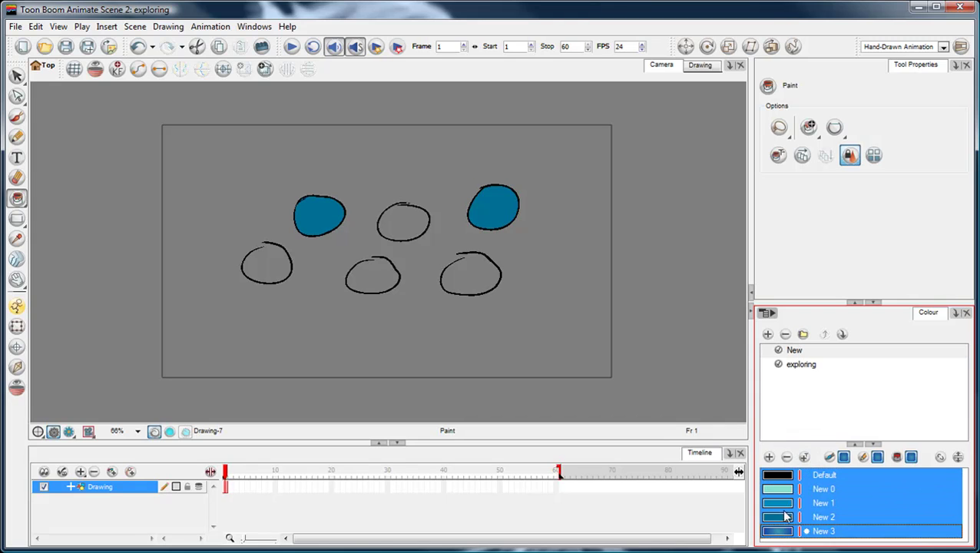
{"action": "left_click", "coordinate": [767, 312]}
{"action": "mouse_move", "coordinate": [802, 348]}
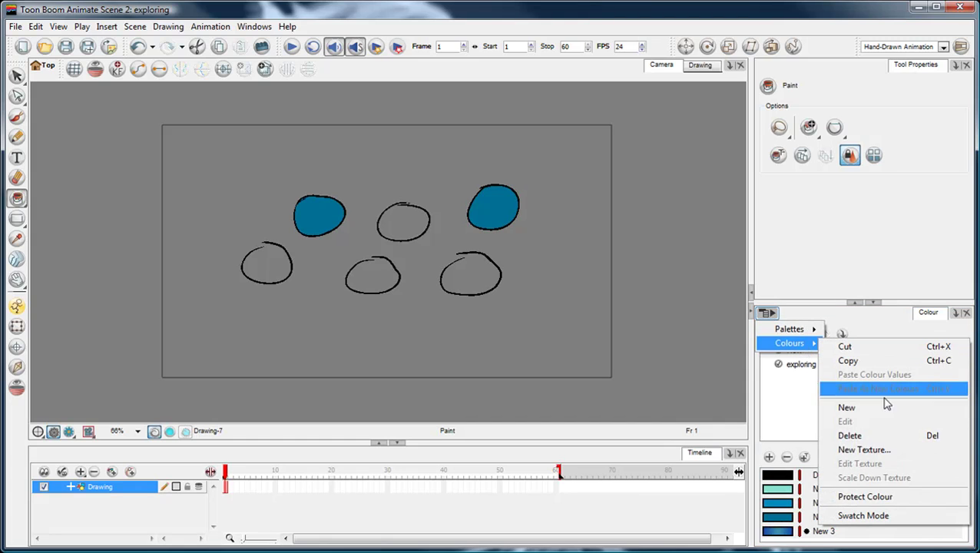
{"action": "left_click", "coordinate": [883, 496]}
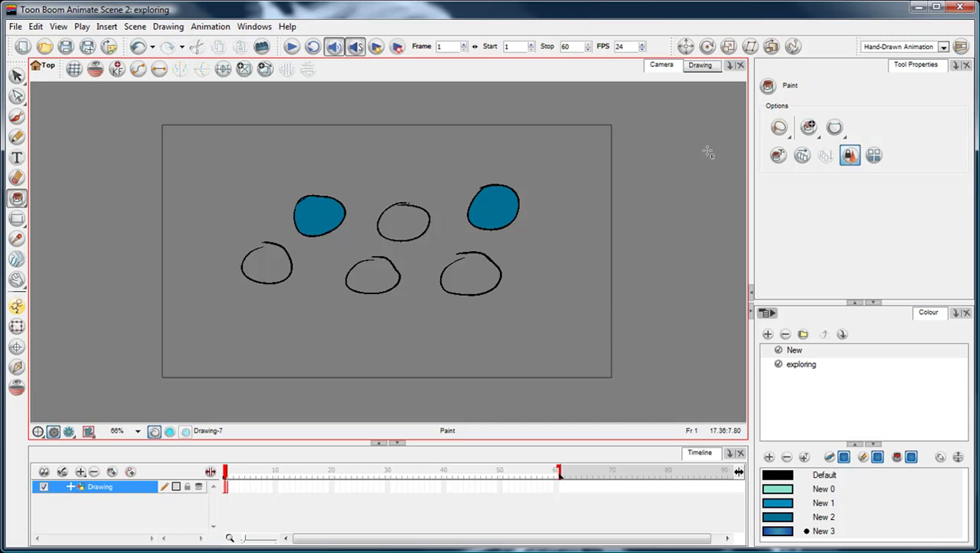
Switch the Paint tool to Unpaint mode and make Default the current colour.
{"action": "left_click", "coordinate": [808, 127]}
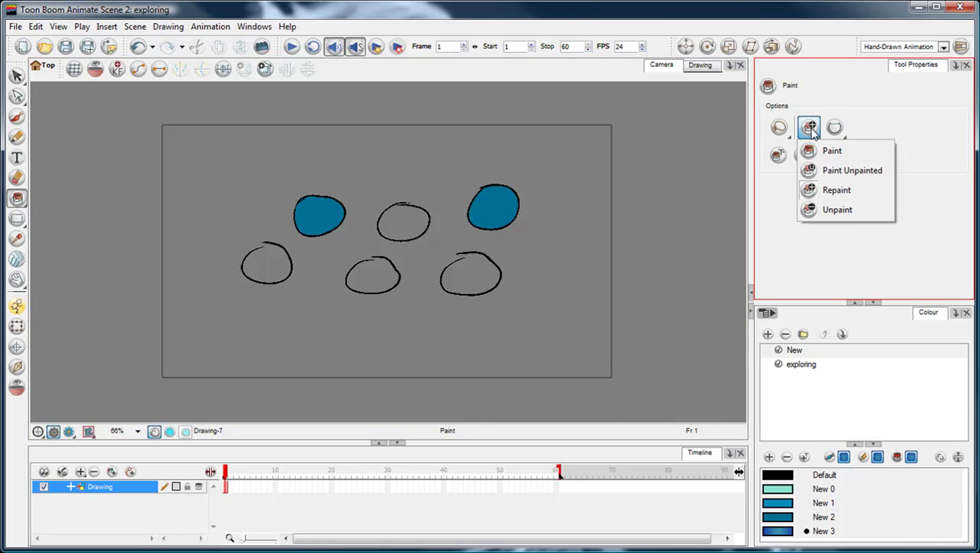
{"action": "left_click", "coordinate": [854, 210]}
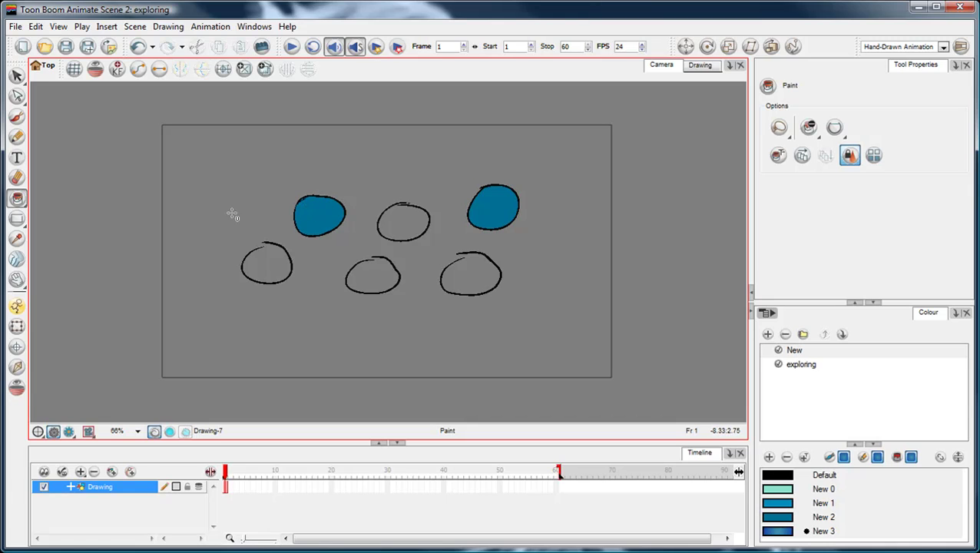
{"action": "left_click", "coordinate": [836, 474], "text": "shift"}
{"action": "left_click", "coordinate": [814, 516]}
{"action": "left_click", "coordinate": [795, 481], "text": "shift"}
{"action": "left_click_drag", "start_coordinate": [808, 444], "coordinate": [807, 400]}
{"action": "left_click", "coordinate": [812, 510]}
{"action": "left_click", "coordinate": [825, 435]}
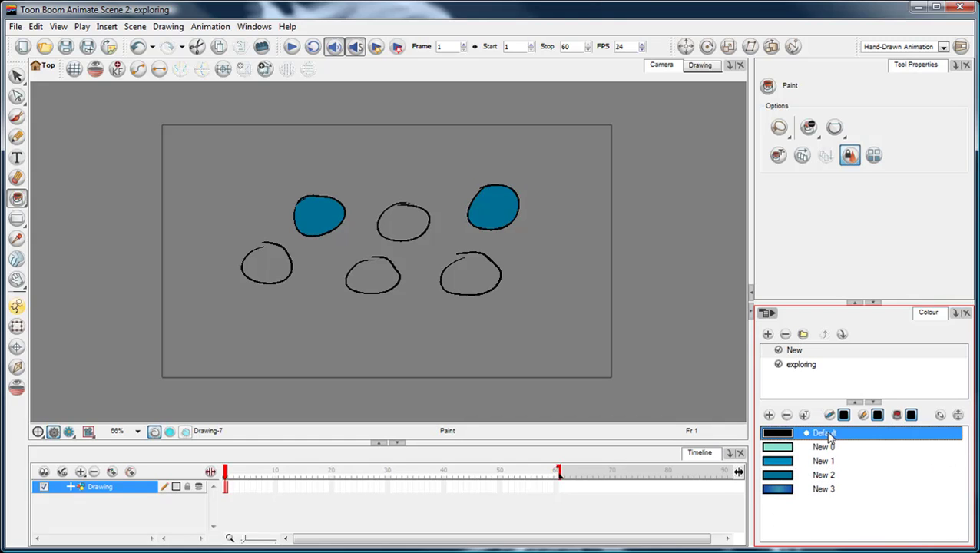
Undo an accidental erase, re-toggle colour protection, then lasso-unpaint the blue fills from the circles.
{"action": "left_click", "coordinate": [823, 514]}
{"action": "mouse_move", "coordinate": [339, 150]}
{"action": "left_mouse_down"}
{"action": "mouse_move", "coordinate": [580, 273]}
{"action": "mouse_move", "coordinate": [203, 159]}
{"action": "left_mouse_up"}
{"action": "key", "text": "ctrl+z"}
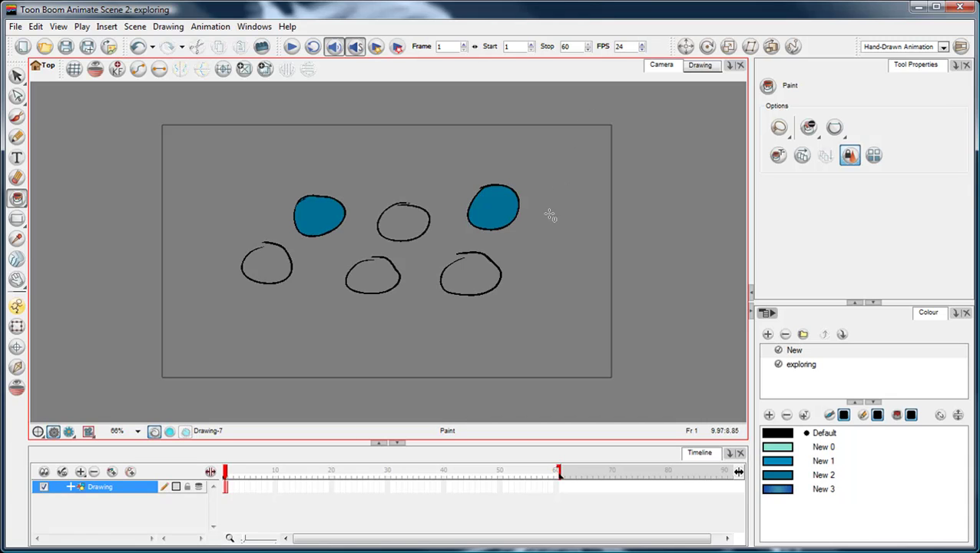
{"action": "left_click", "coordinate": [787, 437]}
{"action": "left_click", "coordinate": [766, 312]}
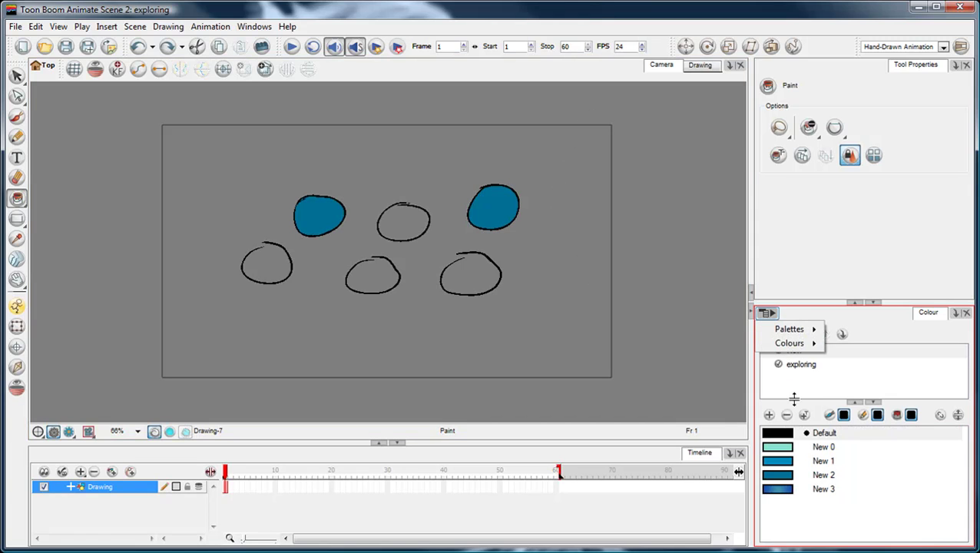
{"action": "mouse_move", "coordinate": [795, 344]}
{"action": "left_click", "coordinate": [864, 496]}
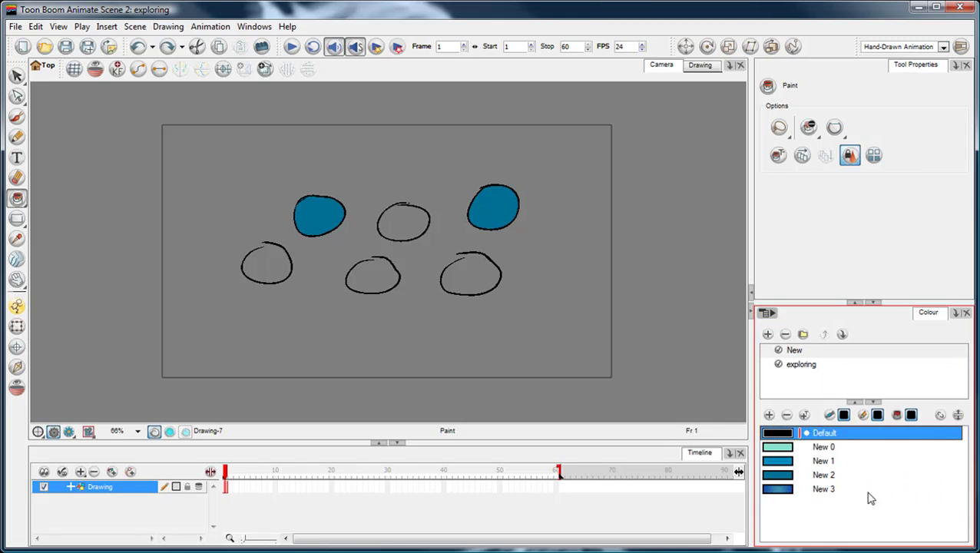
{"action": "mouse_move", "coordinate": [382, 155]}
{"action": "left_mouse_down"}
{"action": "mouse_move", "coordinate": [295, 346]}
{"action": "mouse_move", "coordinate": [274, 175]}
{"action": "left_mouse_up"}
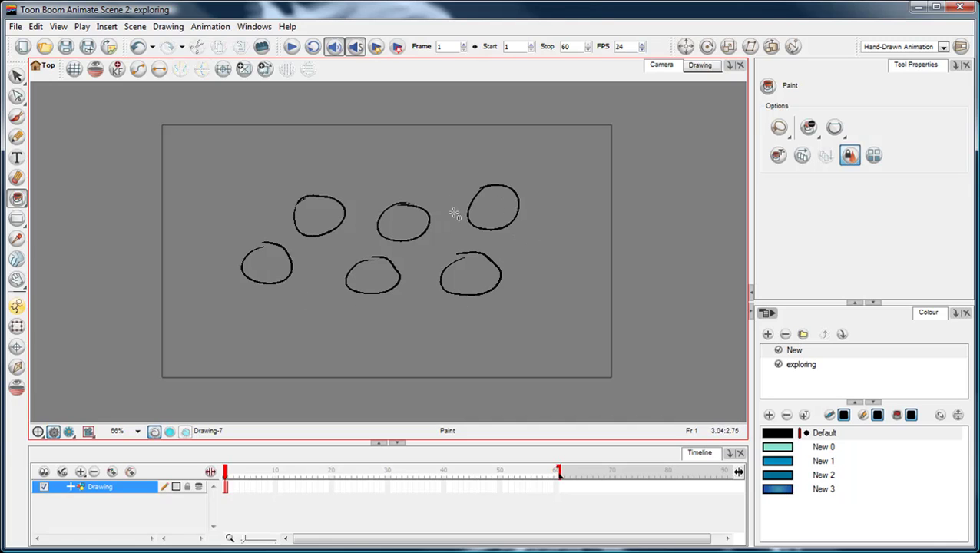
Select all six circles with the Select tool and delete them.
{"action": "left_click", "coordinate": [777, 434]}
{"action": "key", "text": "alt+s"}
{"action": "mouse_move", "coordinate": [343, 153]}
{"action": "left_mouse_down"}
{"action": "mouse_move", "coordinate": [252, 164]}
{"action": "mouse_move", "coordinate": [291, 221]}
{"action": "left_mouse_up"}
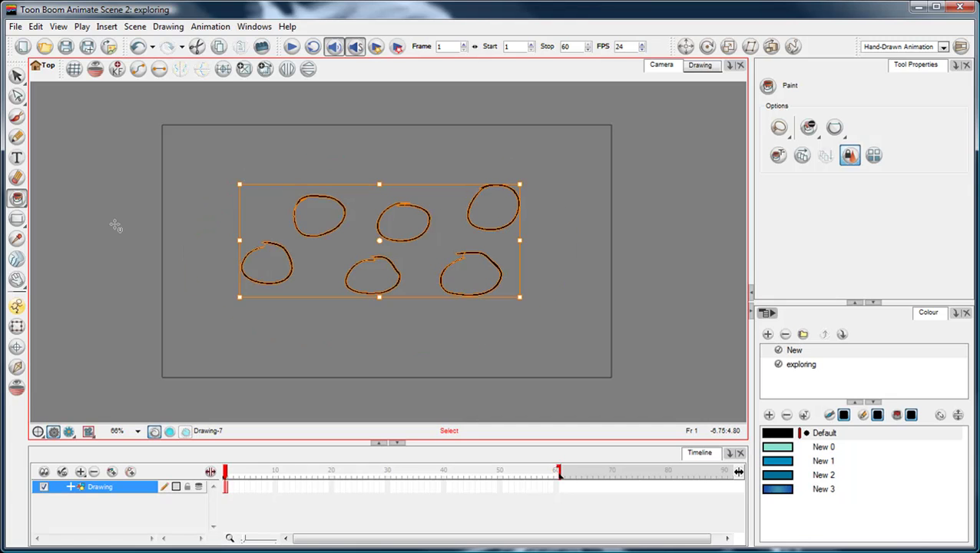
{"action": "key", "text": "Delete"}
Lower the Default colour's alpha to 94 in the Colour Picker.
{"action": "left_click", "coordinate": [776, 433]}
{"action": "double_click", "coordinate": [786, 434]}
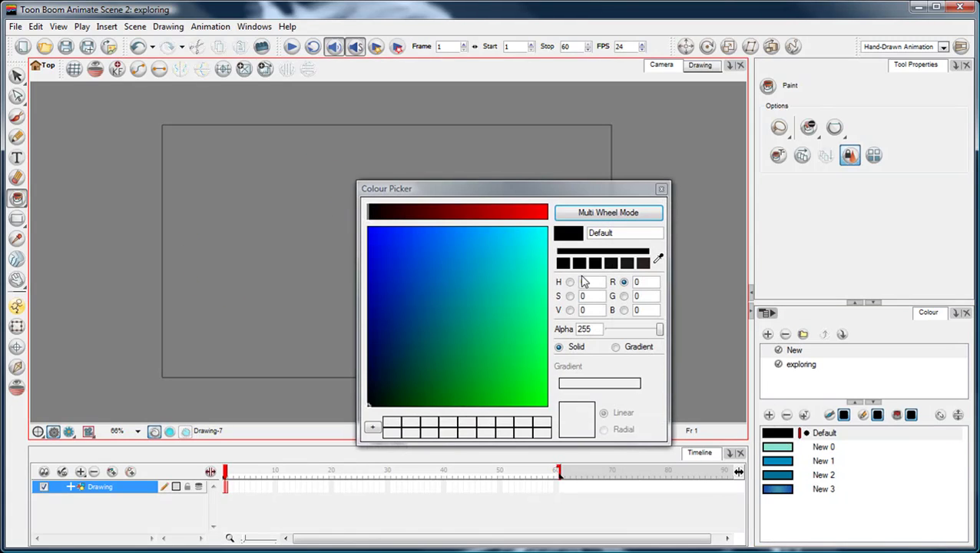
{"action": "left_click_drag", "start_coordinate": [662, 330], "coordinate": [622, 330]}
{"action": "left_click", "coordinate": [661, 188]}
{"action": "left_click", "coordinate": [783, 436]}
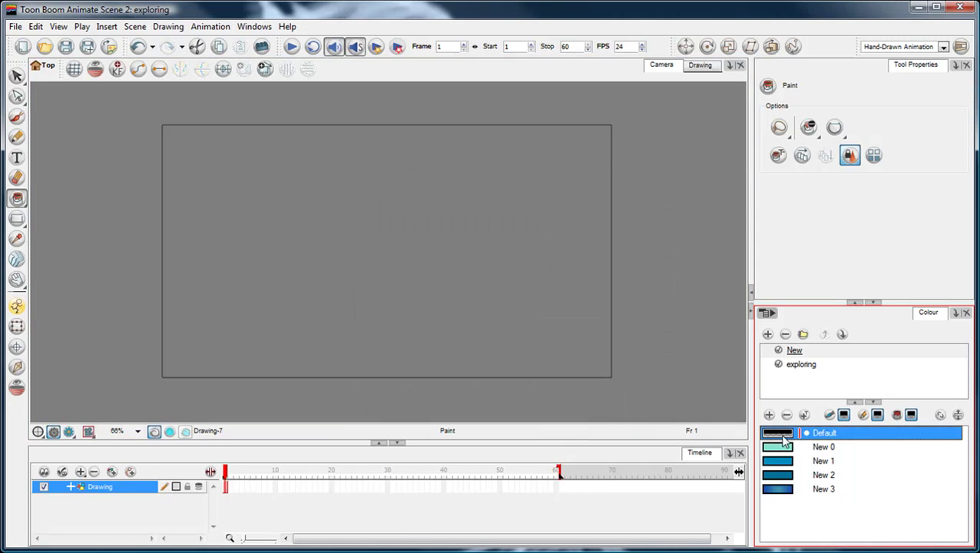
{"action": "left_click", "coordinate": [767, 314]}
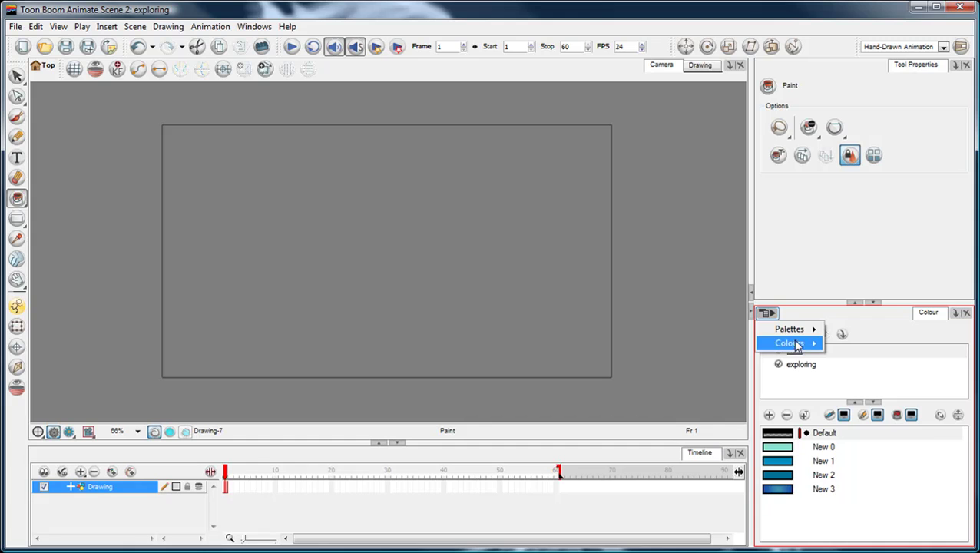
{"action": "mouse_move", "coordinate": [789, 343]}
{"action": "key", "text": "Escape"}
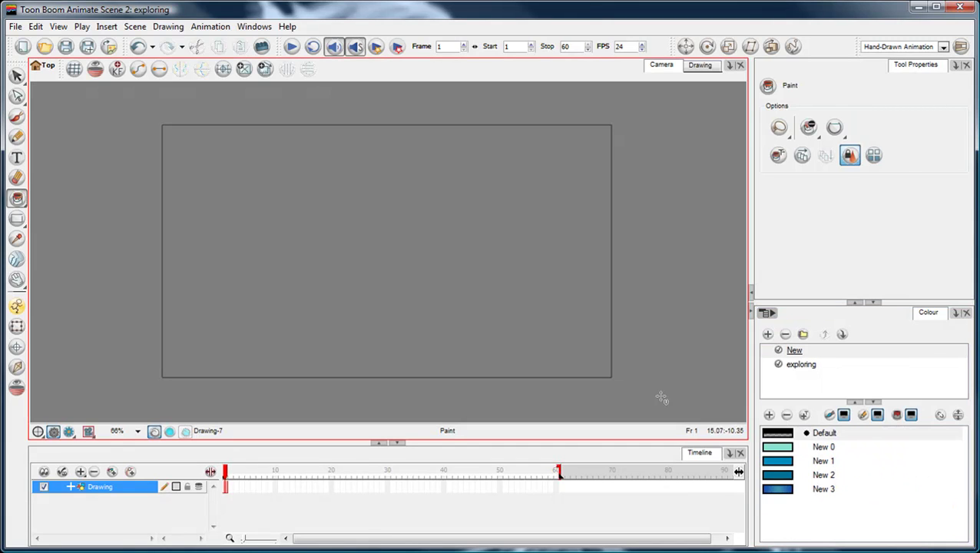
{"action": "key", "text": "alt+b"}
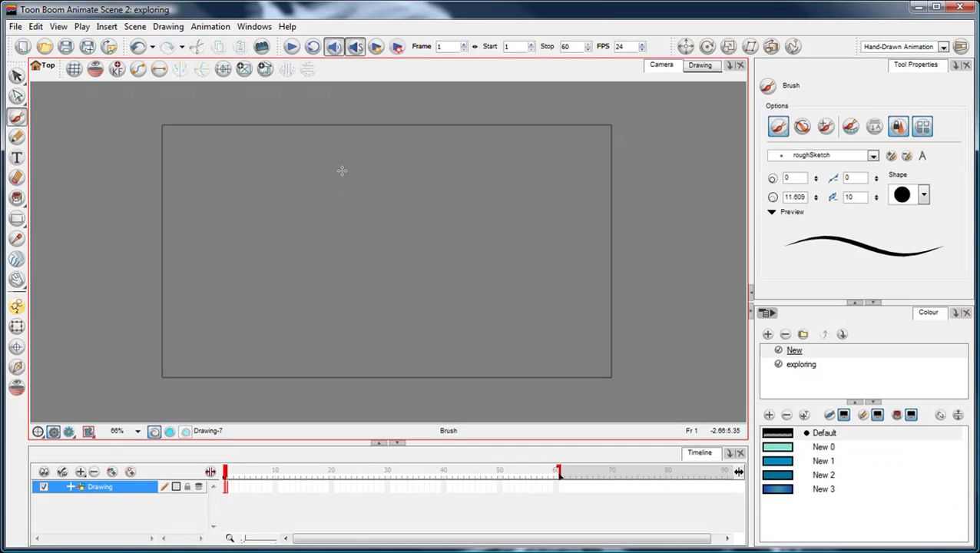
Brush a faint rough sketch of the round head, eye, horn, head-side strokes and outstretched arm.
{"action": "mouse_move", "coordinate": [382, 235]}
{"action": "left_mouse_down"}
{"action": "mouse_move", "coordinate": [394, 175]}
{"action": "mouse_move", "coordinate": [391, 236]}
{"action": "mouse_move", "coordinate": [404, 176]}
{"action": "mouse_move", "coordinate": [373, 220]}
{"action": "mouse_move", "coordinate": [399, 245]}
{"action": "mouse_move", "coordinate": [392, 239]}
{"action": "mouse_move", "coordinate": [371, 318]}
{"action": "mouse_move", "coordinate": [397, 240]}
{"action": "left_mouse_up"}
{"action": "left_click_drag", "start_coordinate": [392, 203], "coordinate": [431, 201]}
{"action": "mouse_move", "coordinate": [406, 155]}
{"action": "left_mouse_down"}
{"action": "mouse_move", "coordinate": [437, 162]}
{"action": "mouse_move", "coordinate": [442, 182]}
{"action": "mouse_move", "coordinate": [361, 192]}
{"action": "mouse_move", "coordinate": [392, 179]}
{"action": "mouse_move", "coordinate": [371, 196]}
{"action": "mouse_move", "coordinate": [356, 234]}
{"action": "mouse_move", "coordinate": [390, 244]}
{"action": "left_mouse_up"}
{"action": "left_click_drag", "start_coordinate": [429, 201], "coordinate": [423, 237]}
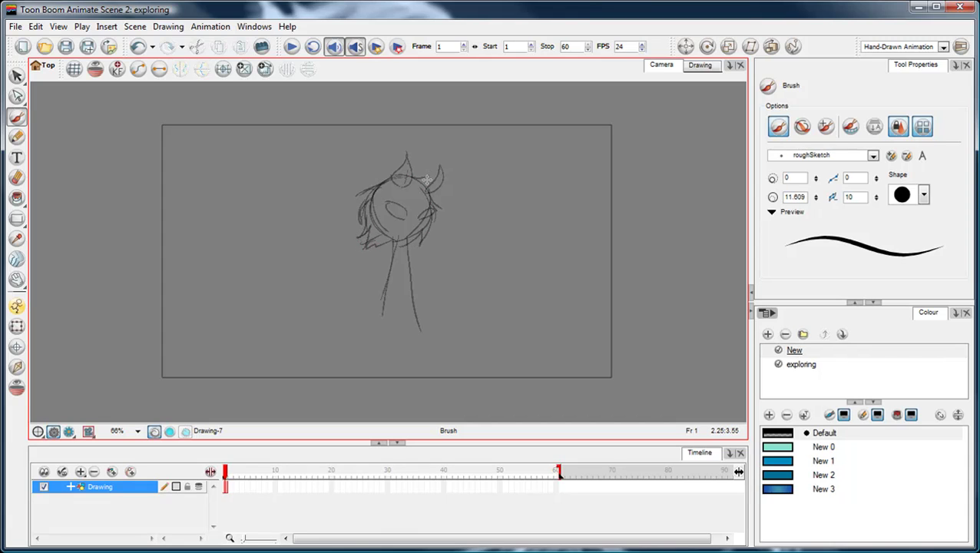
{"action": "mouse_move", "coordinate": [407, 246]}
{"action": "left_mouse_down"}
{"action": "mouse_move", "coordinate": [516, 228]}
{"action": "mouse_move", "coordinate": [427, 263]}
{"action": "mouse_move", "coordinate": [380, 299]}
{"action": "mouse_move", "coordinate": [363, 297]}
{"action": "mouse_move", "coordinate": [353, 324]}
{"action": "left_mouse_up"}
Brush the lower body lines and the curved bottom of the body.
{"action": "left_click_drag", "start_coordinate": [409, 271], "coordinate": [415, 350]}
{"action": "mouse_move", "coordinate": [386, 285]}
{"action": "left_mouse_down"}
{"action": "mouse_move", "coordinate": [386, 349]}
{"action": "mouse_move", "coordinate": [413, 360]}
{"action": "mouse_move", "coordinate": [369, 322]}
{"action": "left_mouse_up"}
{"action": "left_click_drag", "start_coordinate": [389, 257], "coordinate": [350, 349]}
{"action": "left_click_drag", "start_coordinate": [378, 306], "coordinate": [353, 355]}
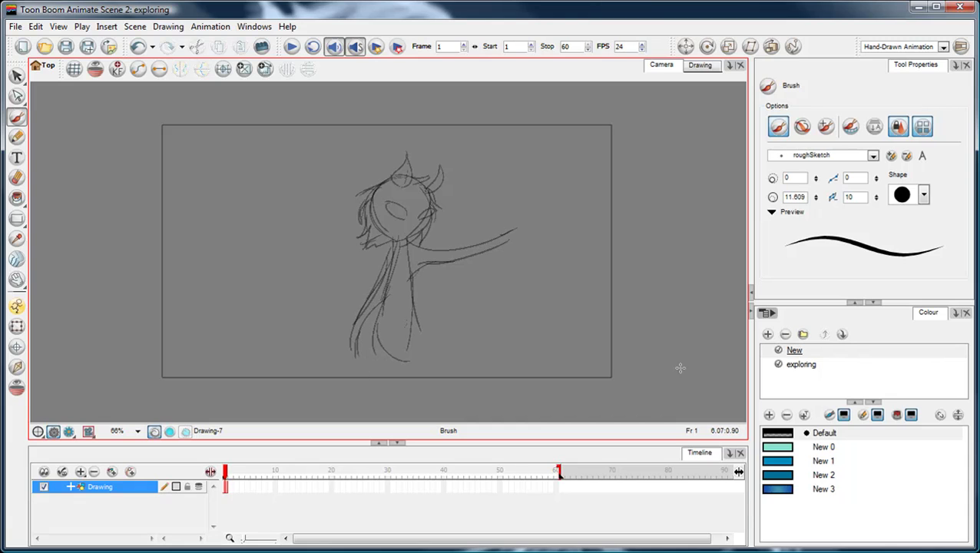
Add a black New 0 colour below Default with alpha 227 and make it current.
{"action": "left_click", "coordinate": [787, 432]}
{"action": "left_click", "coordinate": [770, 417]}
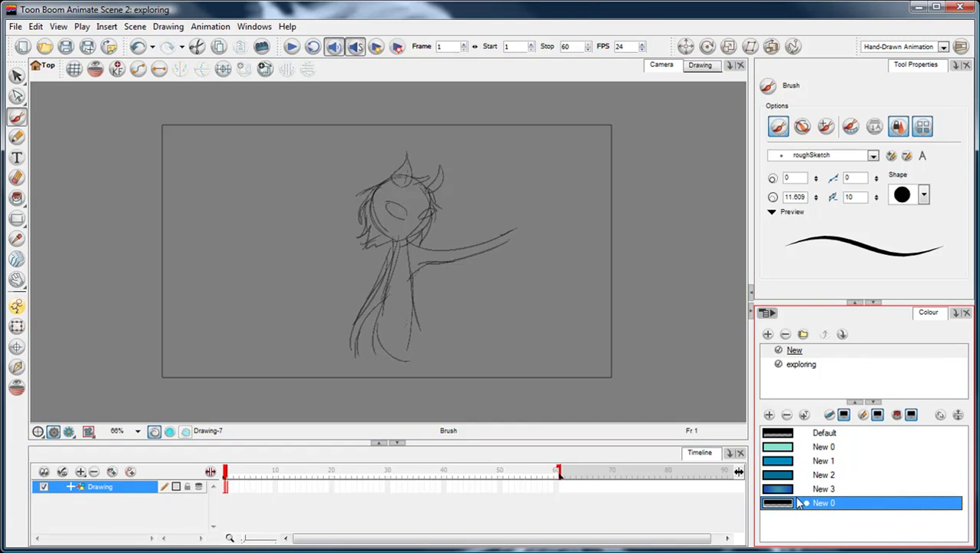
{"action": "left_click_drag", "start_coordinate": [779, 503], "coordinate": [785, 449]}
{"action": "double_click", "coordinate": [785, 449]}
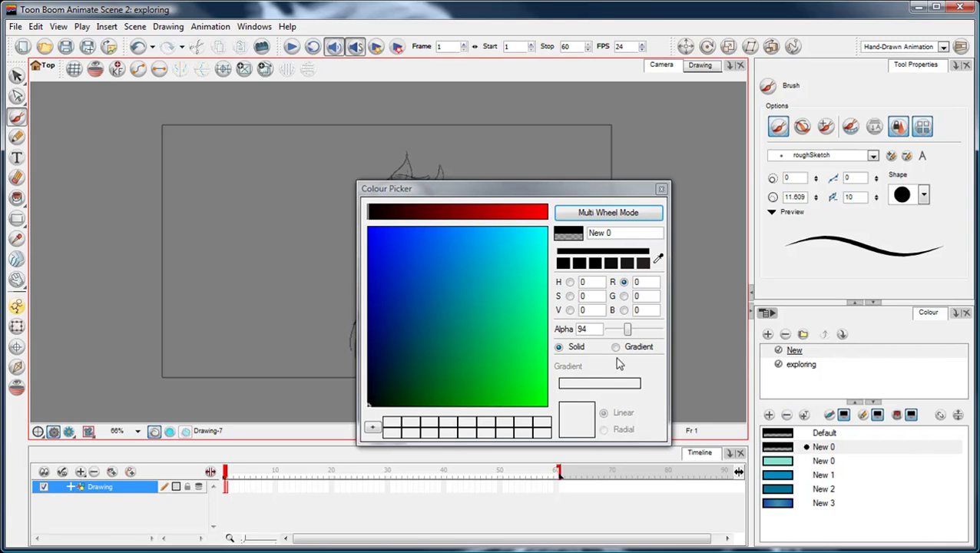
{"action": "left_click_drag", "start_coordinate": [627, 329], "coordinate": [654, 329]}
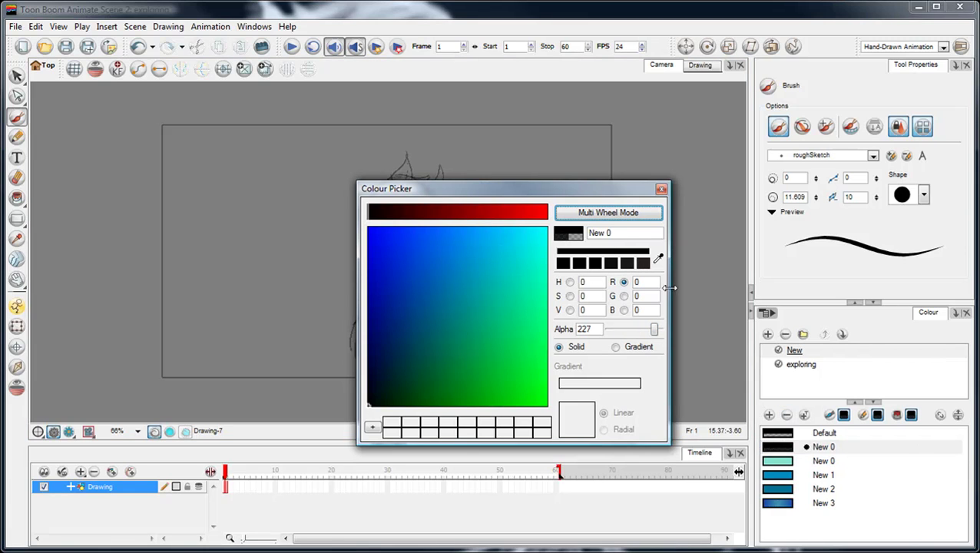
{"action": "left_click", "coordinate": [661, 188]}
{"action": "left_click", "coordinate": [788, 452]}
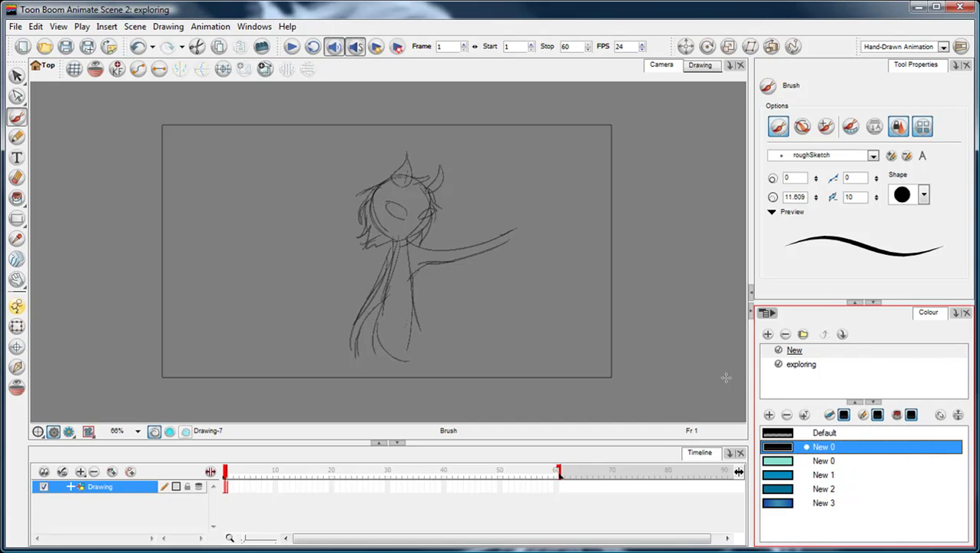
Ink both horns, the top and left side of the head, and the eye outline in New 0.
{"action": "scroll", "coordinate": [458, 214], "scroll_direction": "up", "scroll_amount": 2}
{"action": "key", "text": "space"}
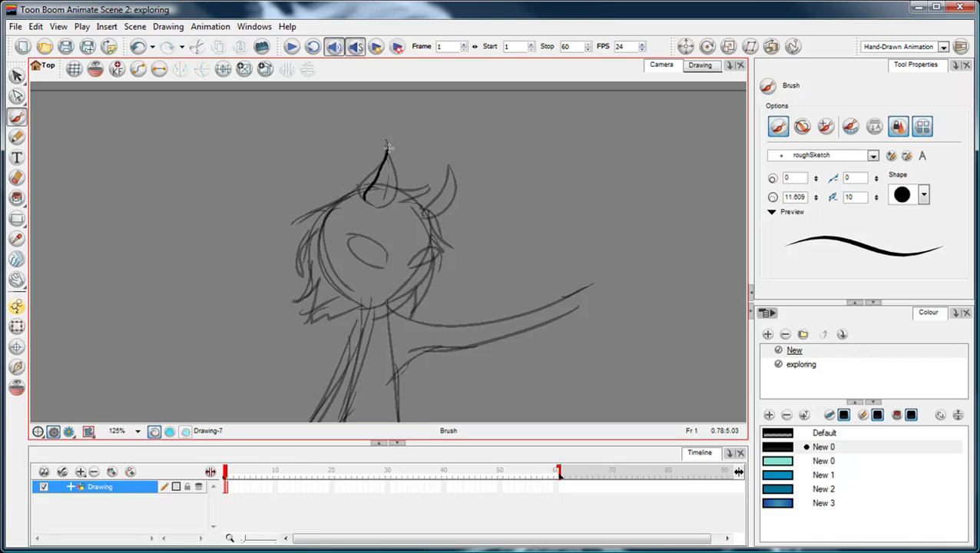
{"action": "mouse_move", "coordinate": [386, 148]}
{"action": "left_mouse_down"}
{"action": "mouse_move", "coordinate": [395, 193]}
{"action": "mouse_move", "coordinate": [394, 183]}
{"action": "mouse_move", "coordinate": [368, 194]}
{"action": "mouse_move", "coordinate": [426, 189]}
{"action": "left_mouse_up"}
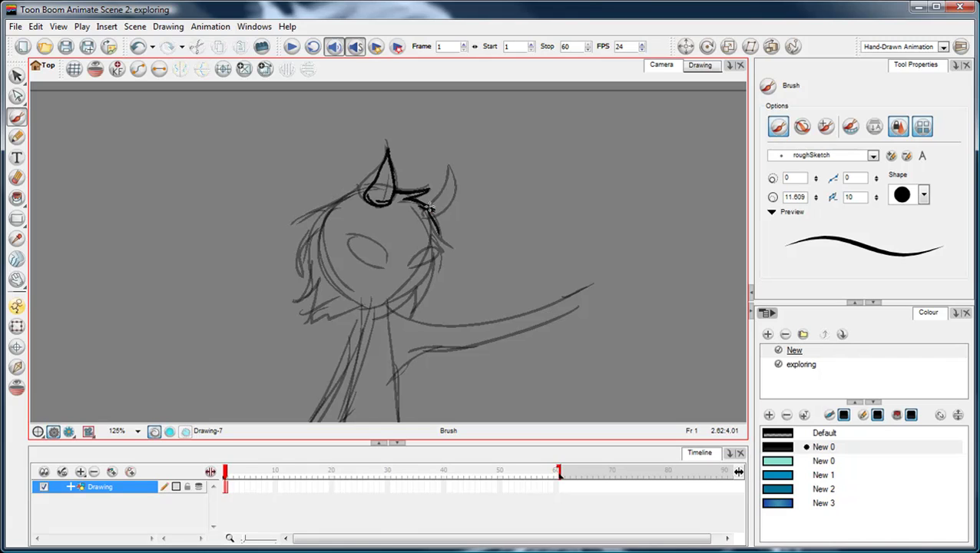
{"action": "mouse_move", "coordinate": [427, 207]}
{"action": "left_mouse_down"}
{"action": "mouse_move", "coordinate": [453, 175]}
{"action": "mouse_move", "coordinate": [446, 201]}
{"action": "left_mouse_up"}
{"action": "left_click_drag", "start_coordinate": [366, 186], "coordinate": [312, 213]}
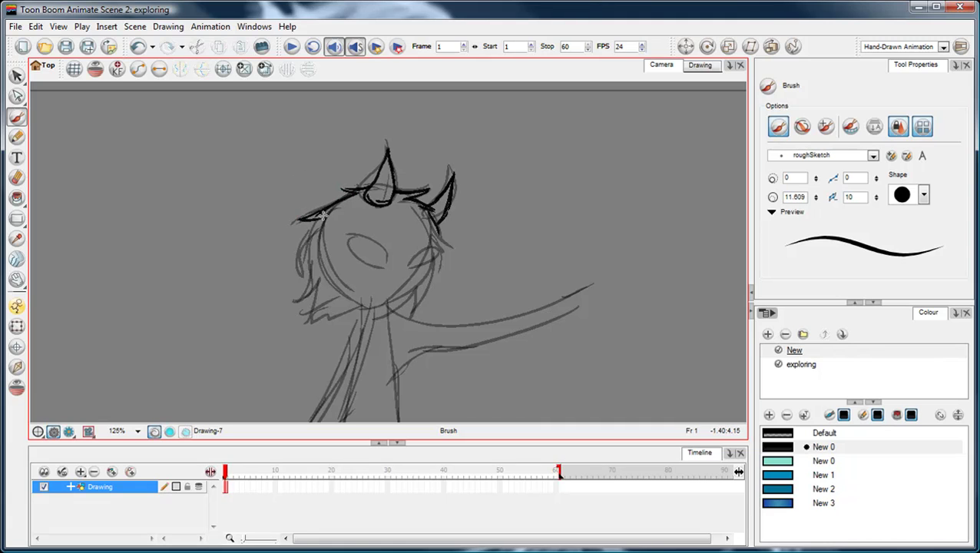
{"action": "mouse_move", "coordinate": [323, 216]}
{"action": "left_mouse_down"}
{"action": "mouse_move", "coordinate": [299, 272]}
{"action": "mouse_move", "coordinate": [301, 251]}
{"action": "mouse_move", "coordinate": [303, 322]}
{"action": "mouse_move", "coordinate": [318, 306]}
{"action": "mouse_move", "coordinate": [318, 320]}
{"action": "mouse_move", "coordinate": [393, 308]}
{"action": "mouse_move", "coordinate": [388, 316]}
{"action": "mouse_move", "coordinate": [407, 298]}
{"action": "mouse_move", "coordinate": [407, 312]}
{"action": "mouse_move", "coordinate": [432, 252]}
{"action": "mouse_move", "coordinate": [438, 262]}
{"action": "mouse_move", "coordinate": [433, 228]}
{"action": "mouse_move", "coordinate": [448, 242]}
{"action": "mouse_move", "coordinate": [435, 241]}
{"action": "mouse_move", "coordinate": [438, 279]}
{"action": "left_mouse_up"}
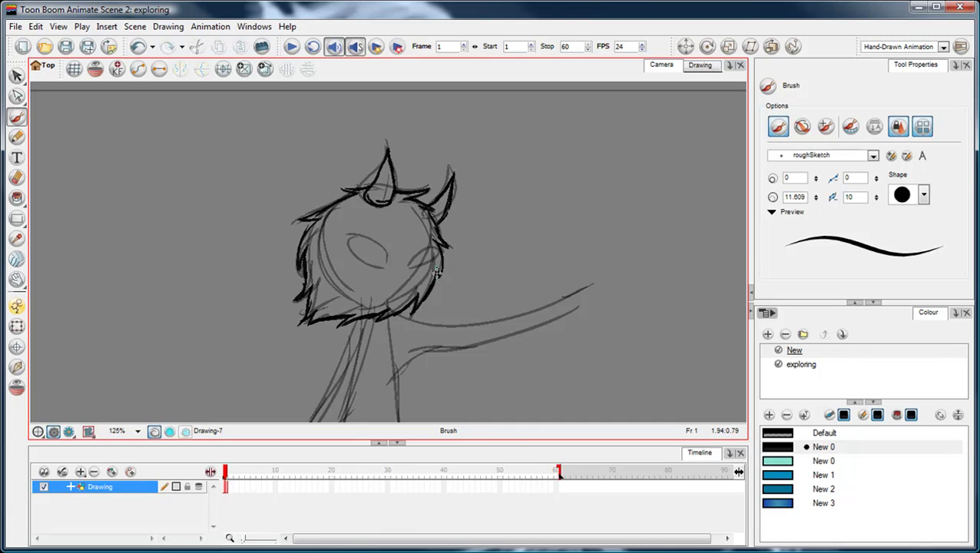
{"action": "mouse_move", "coordinate": [367, 243]}
{"action": "left_mouse_down"}
{"action": "mouse_move", "coordinate": [356, 257]}
{"action": "mouse_move", "coordinate": [392, 264]}
{"action": "mouse_move", "coordinate": [435, 252]}
{"action": "left_mouse_up"}
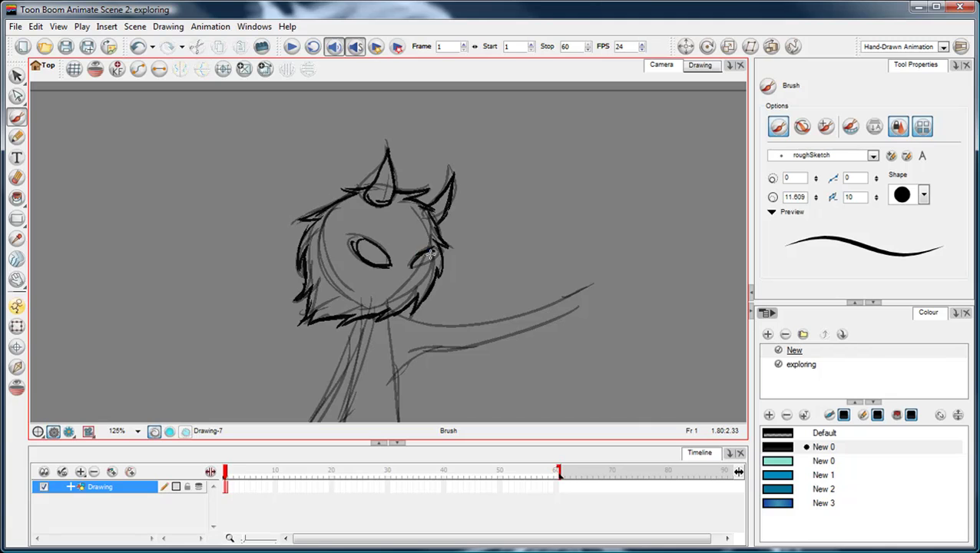
{"action": "scroll", "coordinate": [485, 250], "scroll_direction": "down", "scroll_amount": 2}
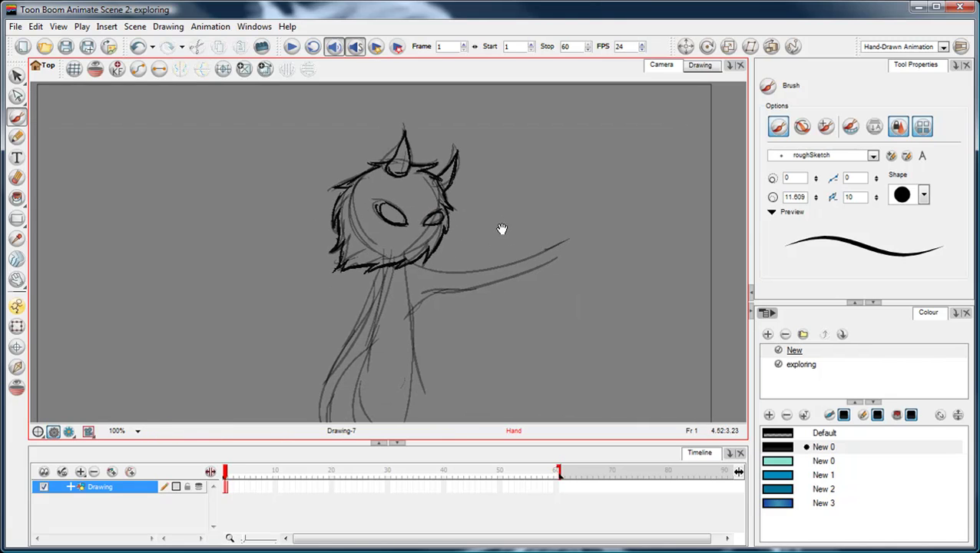
{"action": "scroll", "coordinate": [502, 221], "scroll_direction": "down", "scroll_amount": 2}
Make Default the current colour and open the Colour panel menu.
{"action": "left_click", "coordinate": [798, 444]}
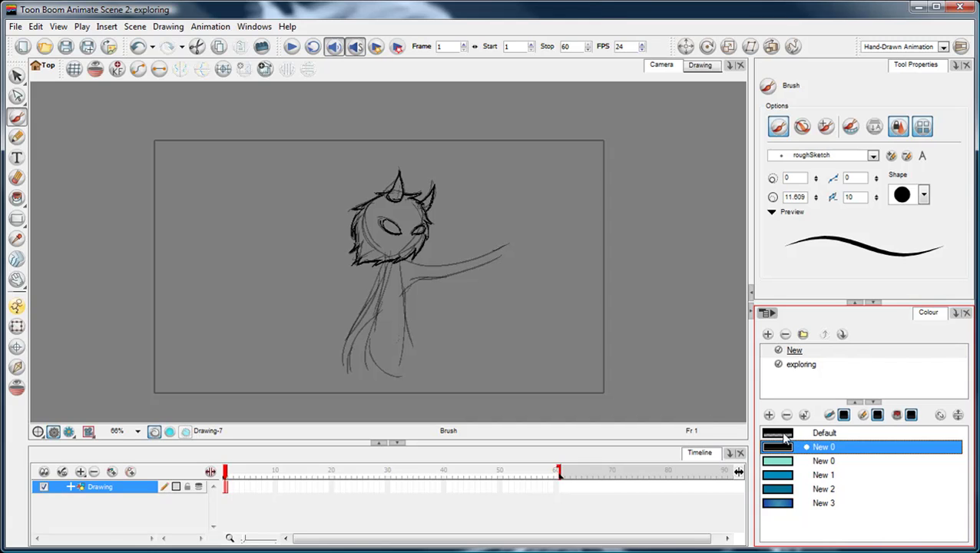
{"action": "left_click", "coordinate": [819, 433]}
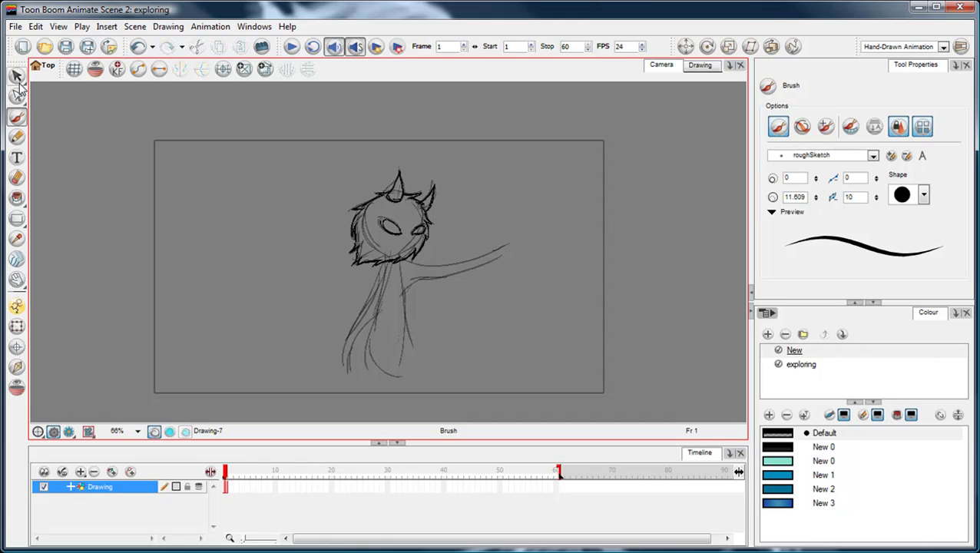
{"action": "left_click", "coordinate": [767, 313]}
{"action": "mouse_move", "coordinate": [793, 344]}
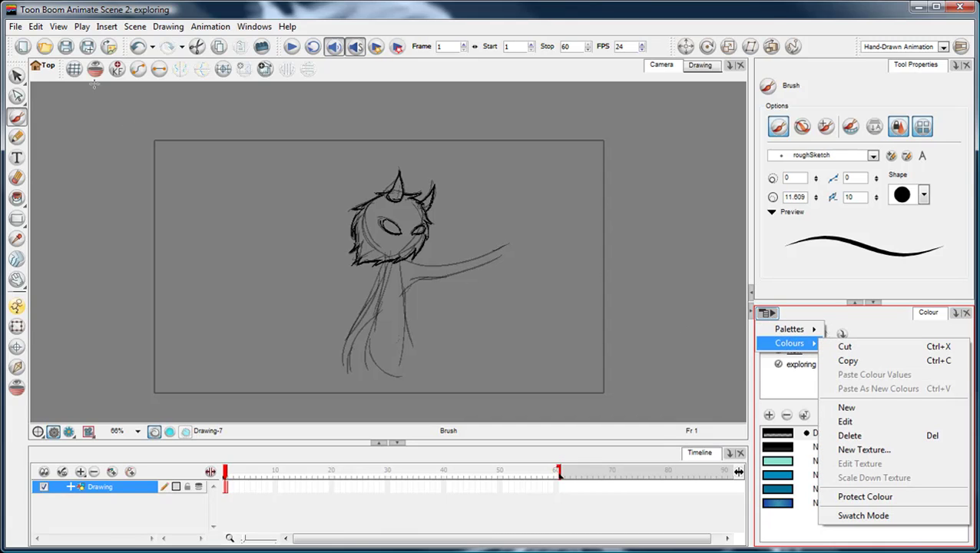
Browse the File menu, reselect the Default colour, then open the Drawing menu.
{"action": "left_click", "coordinate": [17, 28]}
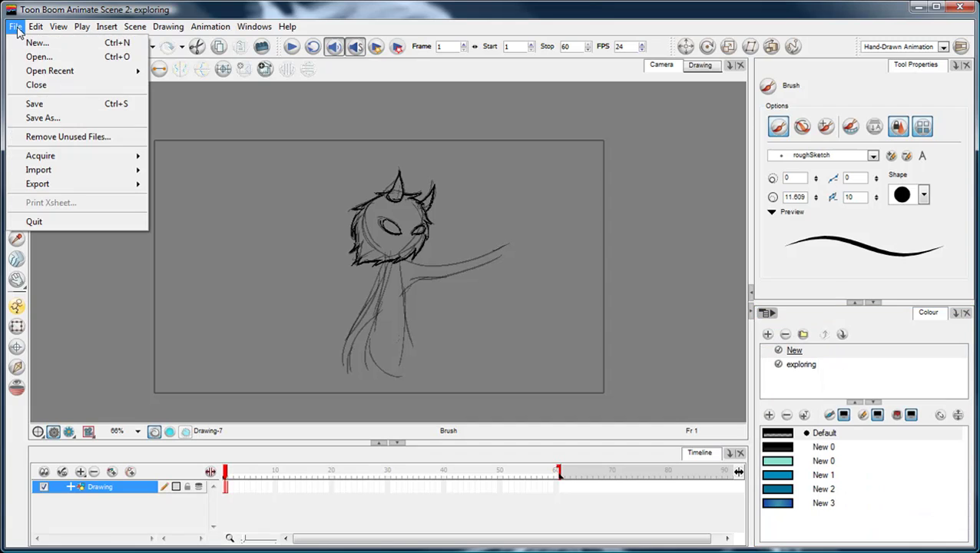
{"action": "mouse_move", "coordinate": [35, 30]}
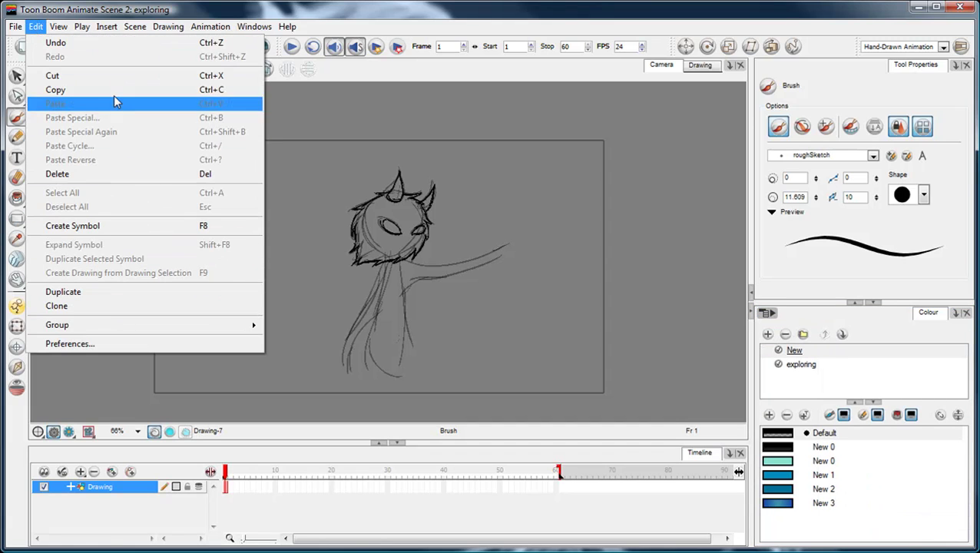
{"action": "mouse_move", "coordinate": [176, 32]}
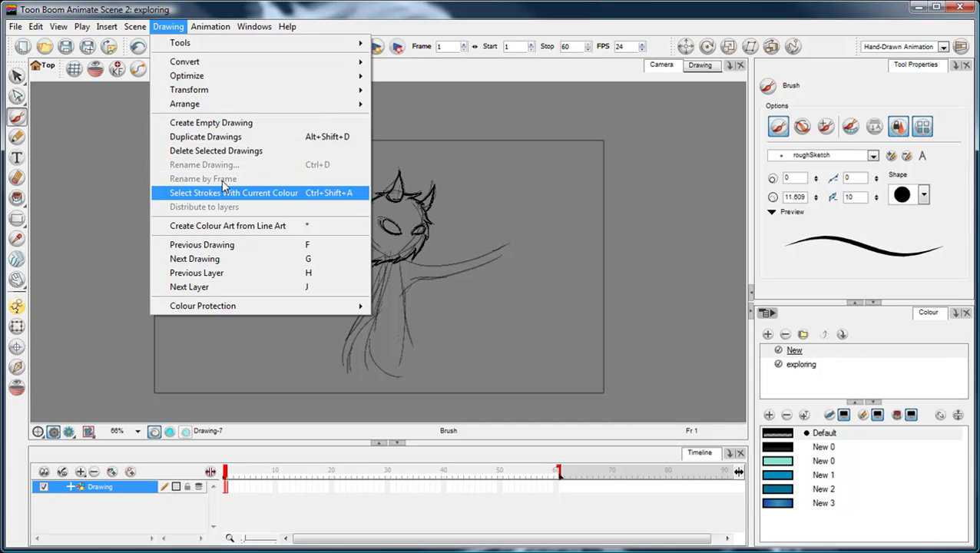
{"action": "left_click", "coordinate": [779, 435]}
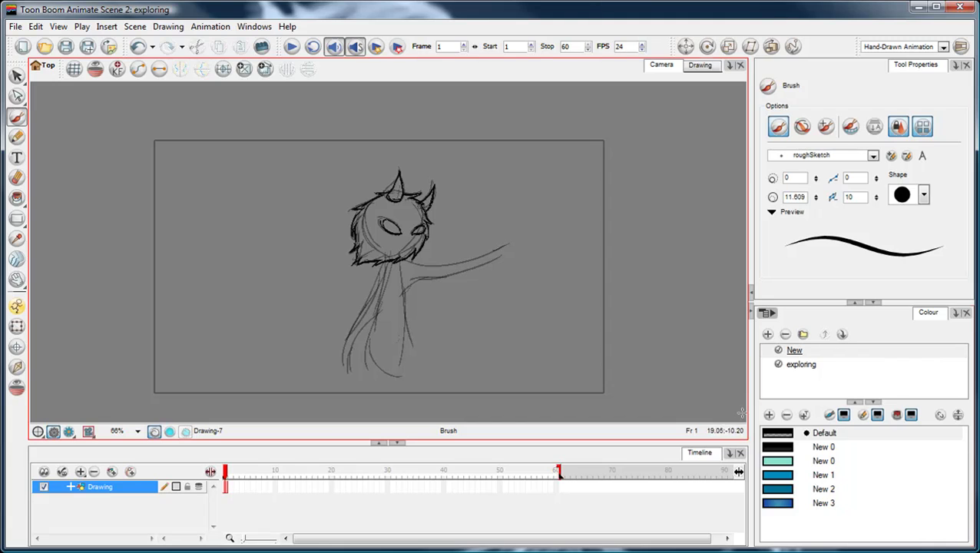
{"action": "left_click", "coordinate": [779, 435]}
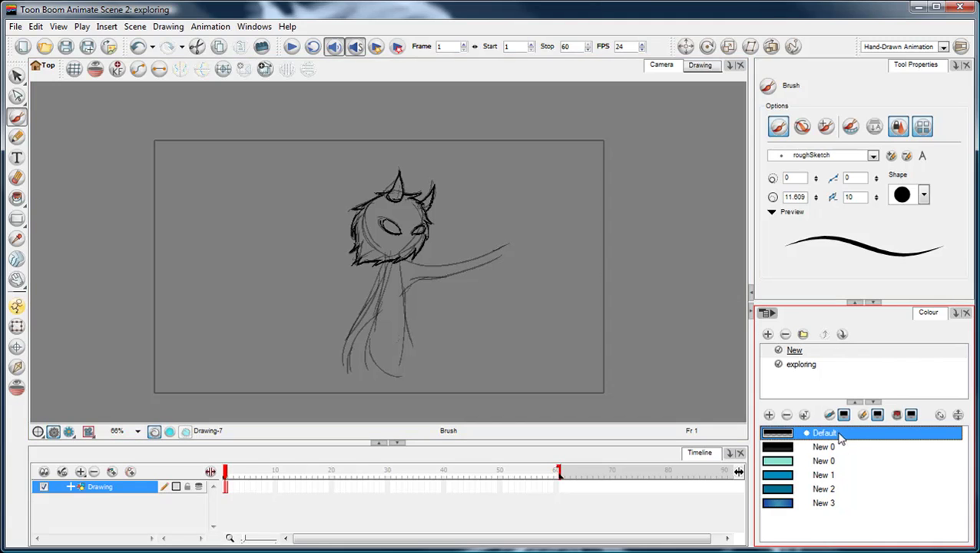
{"action": "left_click", "coordinate": [168, 26]}
{"action": "mouse_move", "coordinate": [183, 47]}
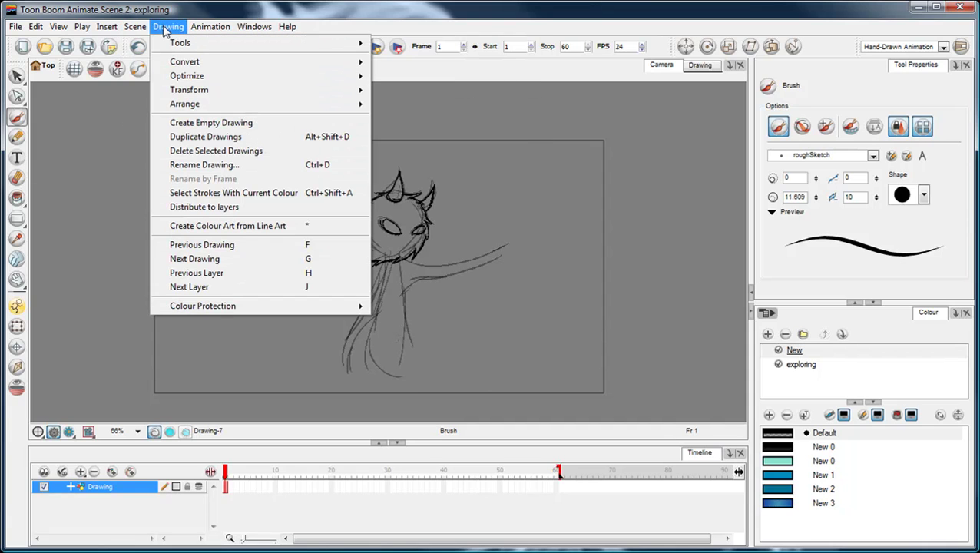
{"action": "left_click", "coordinate": [313, 198]}
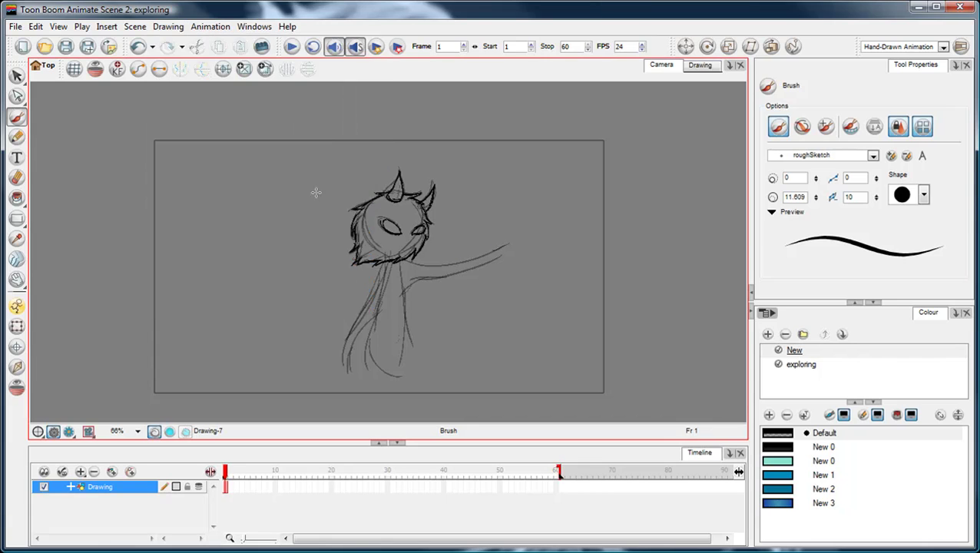
{"action": "scroll", "coordinate": [524, 215], "scroll_direction": "up", "scroll_amount": 2}
{"action": "key", "text": "space"}
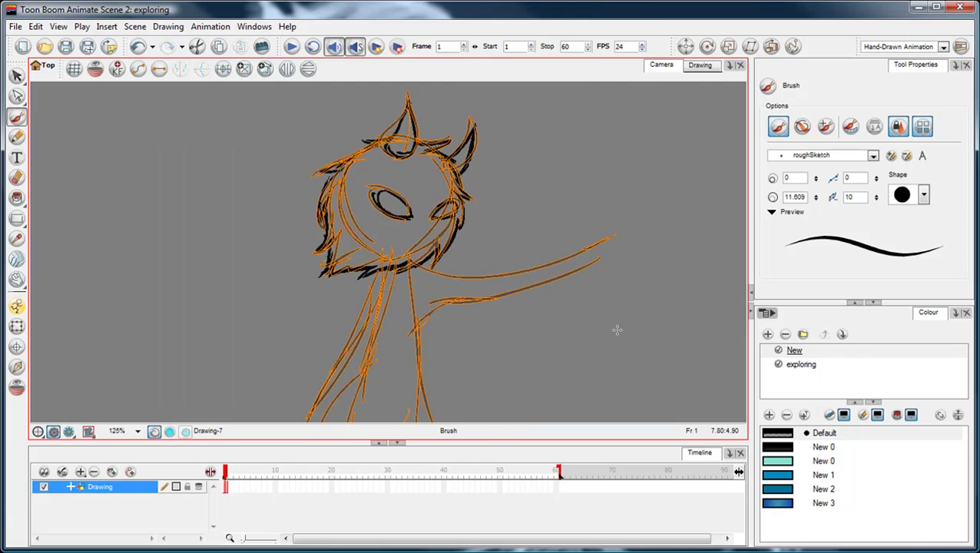
{"action": "key", "text": "Delete"}
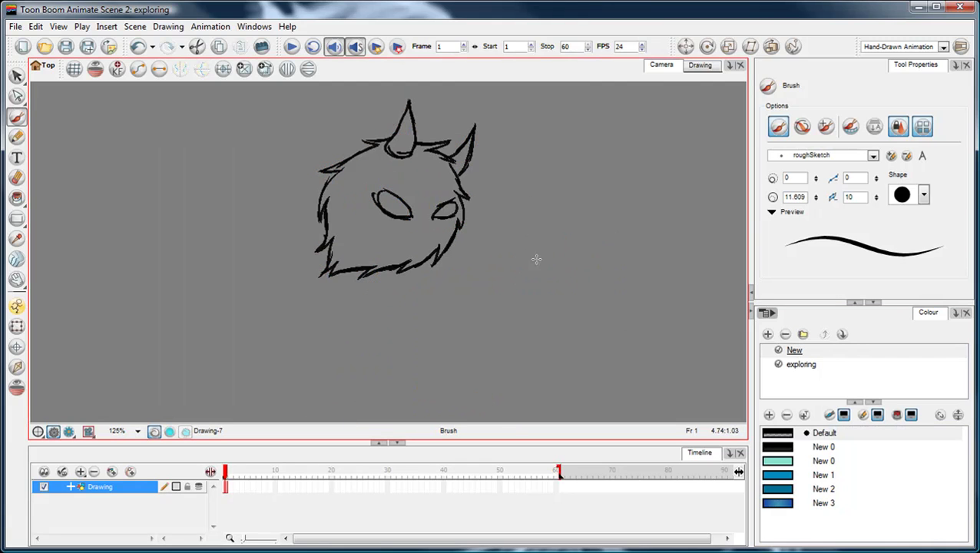
{"action": "key", "text": "space"}
{"action": "scroll", "coordinate": [495, 264], "scroll_direction": "down", "scroll_amount": 4}
{"action": "left_click_drag", "start_coordinate": [495, 247], "coordinate": [519, 247]}
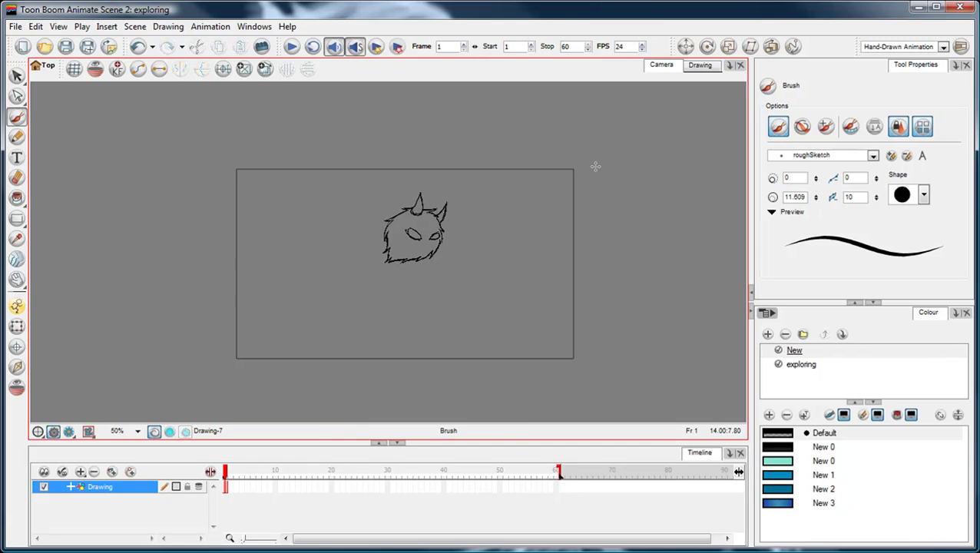
{"action": "key", "text": "alt+s"}
{"action": "key", "text": "space"}
{"action": "scroll", "coordinate": [493, 265], "scroll_direction": "up", "scroll_amount": 2}
{"action": "left_click_drag", "start_coordinate": [493, 264], "coordinate": [464, 253]}
{"action": "scroll", "coordinate": [464, 254], "scroll_direction": "down", "scroll_amount": 1}
{"action": "key", "text": "ctrl+a"}
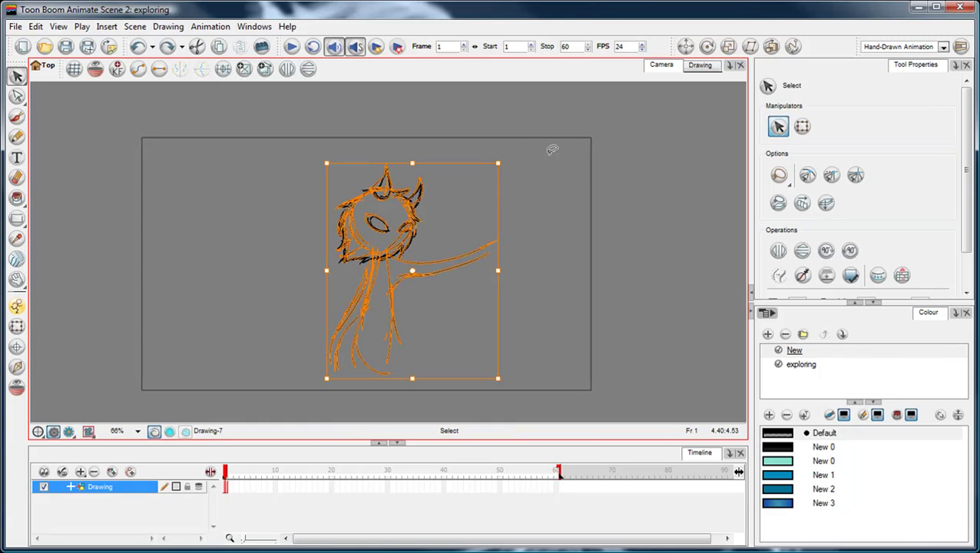
{"action": "key", "text": "Delete"}
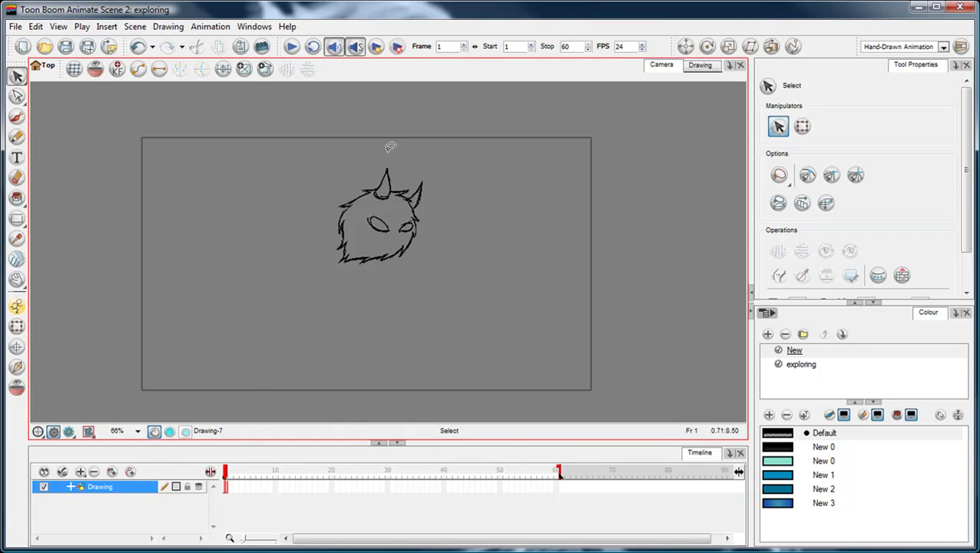
{"action": "scroll", "coordinate": [446, 170], "scroll_direction": "up", "scroll_amount": 2}
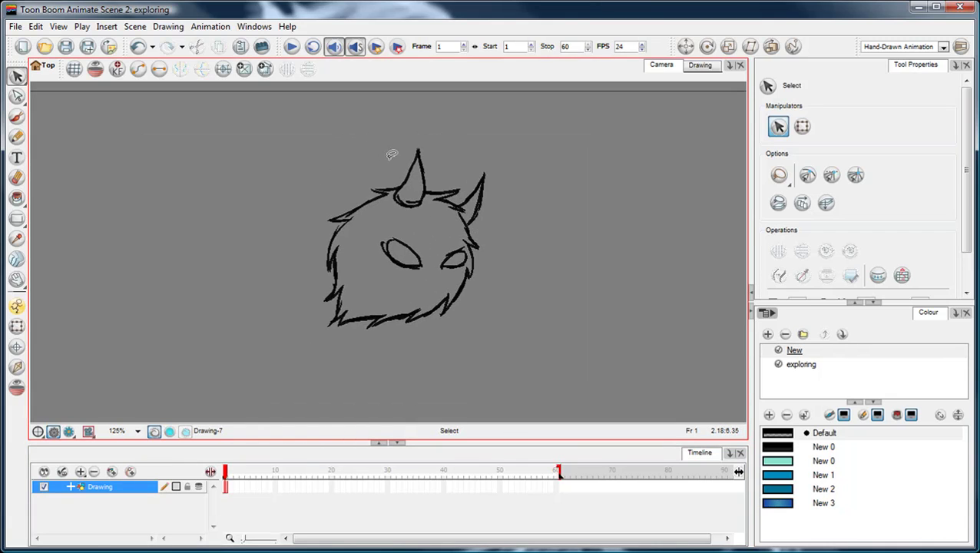
{"action": "mouse_move", "coordinate": [399, 162]}
{"action": "left_mouse_down"}
{"action": "mouse_move", "coordinate": [413, 169]}
{"action": "mouse_move", "coordinate": [389, 197]}
{"action": "mouse_move", "coordinate": [399, 164]}
{"action": "left_mouse_up"}
{"action": "left_click", "coordinate": [316, 187]}
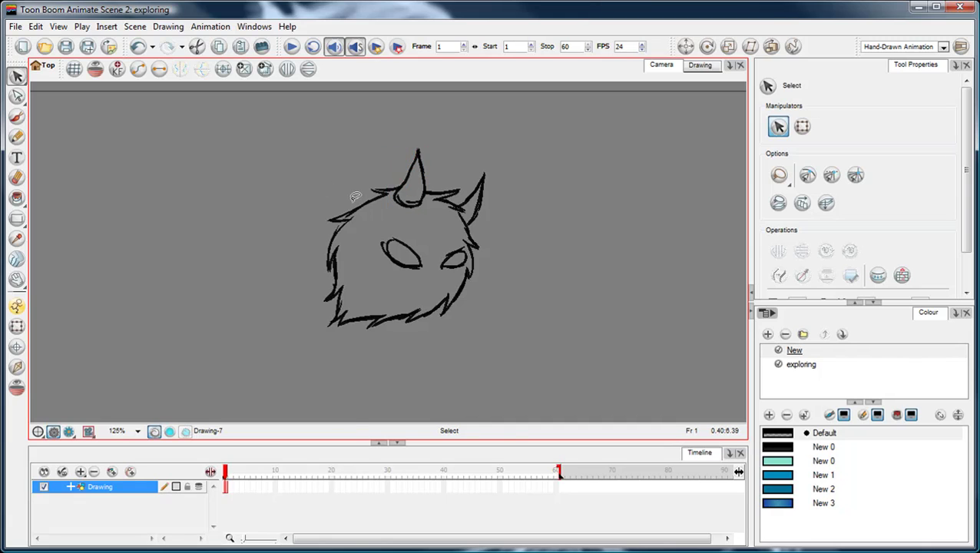
{"action": "scroll", "coordinate": [411, 212], "scroll_direction": "down", "scroll_amount": 2}
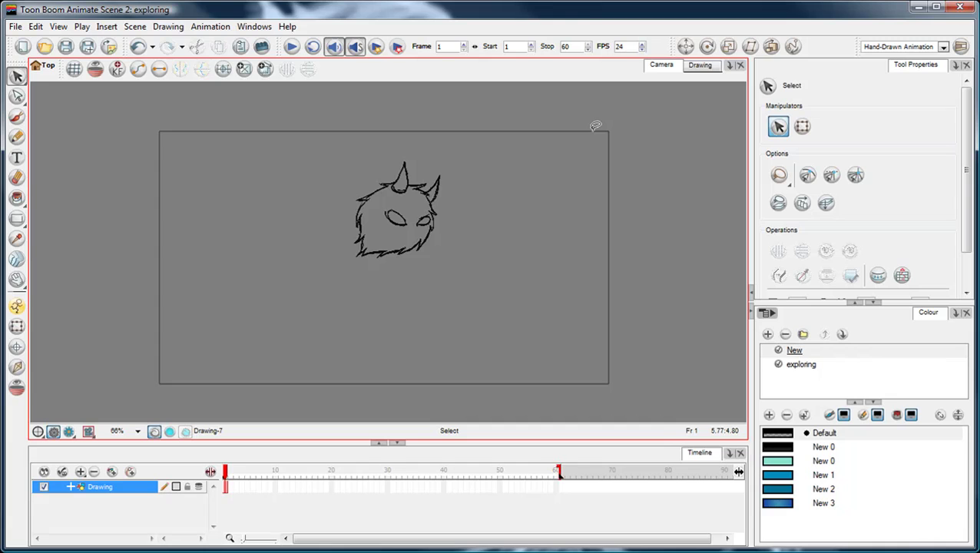
{"action": "key", "text": "ctrl+a"}
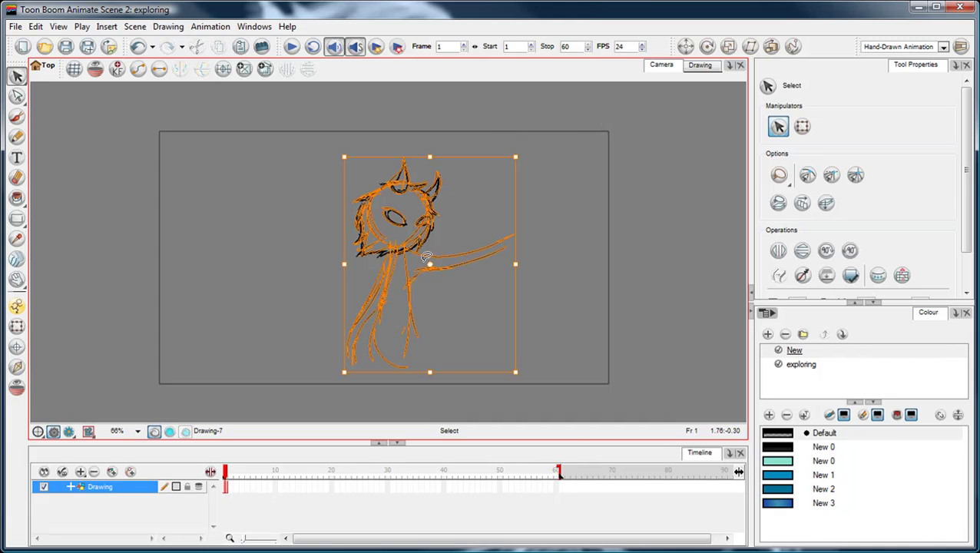
Set the Default colour's alpha to 0 in the Colour Picker so the sketch strokes disappear.
{"action": "left_click", "coordinate": [556, 216]}
{"action": "scroll", "coordinate": [491, 227], "scroll_direction": "up", "scroll_amount": 1}
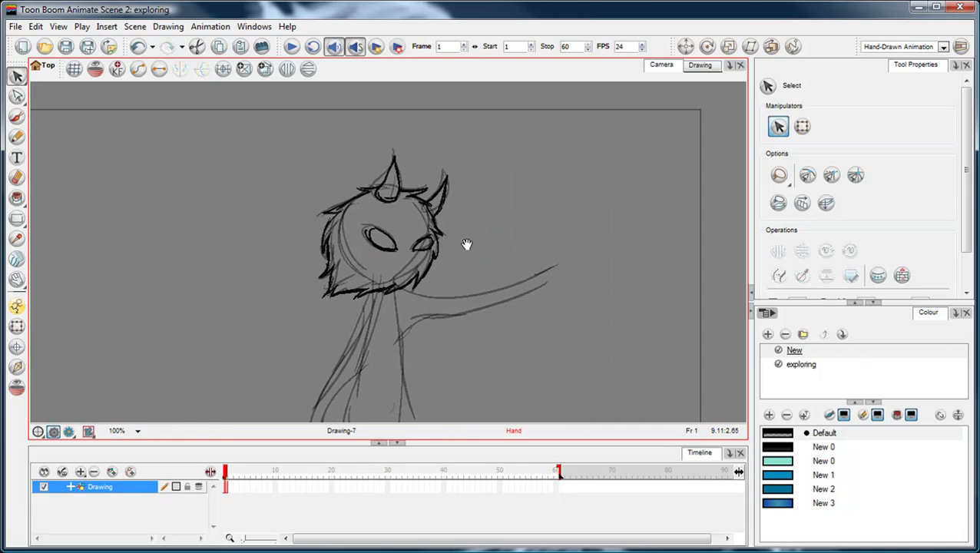
{"action": "left_click", "coordinate": [785, 437]}
{"action": "double_click", "coordinate": [785, 438]}
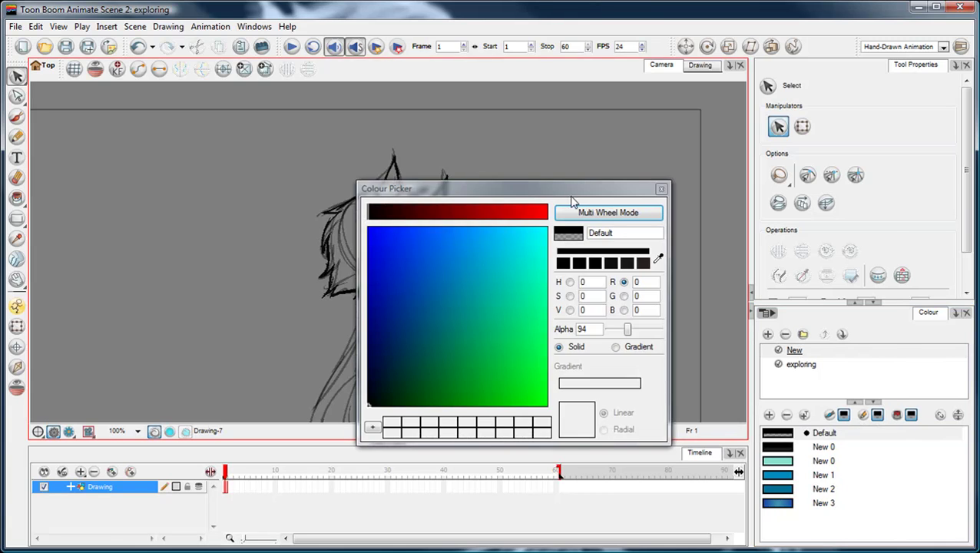
{"action": "left_click_drag", "start_coordinate": [573, 192], "coordinate": [786, 150]}
{"action": "left_click_drag", "start_coordinate": [843, 291], "coordinate": [815, 294]}
{"action": "left_click", "coordinate": [874, 150]}
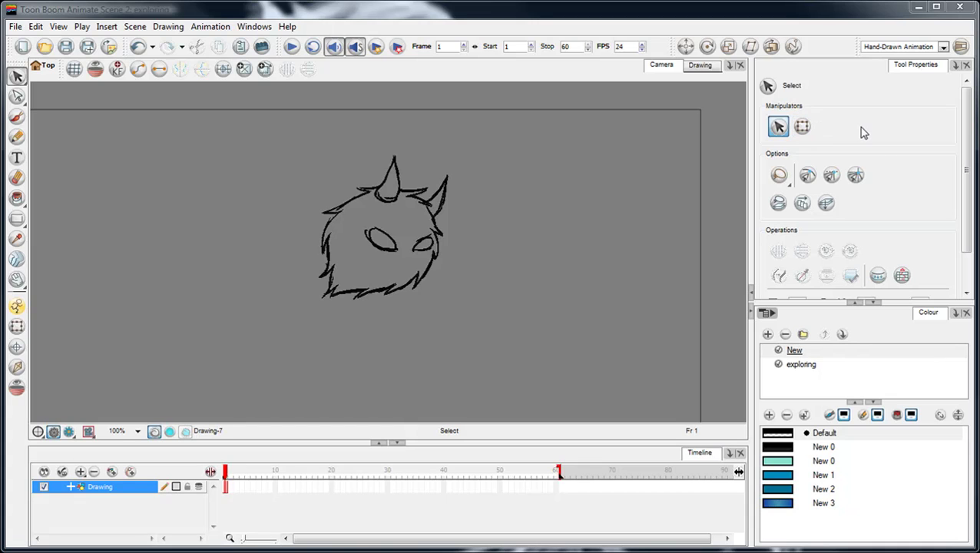
{"action": "left_click", "coordinate": [966, 108]}
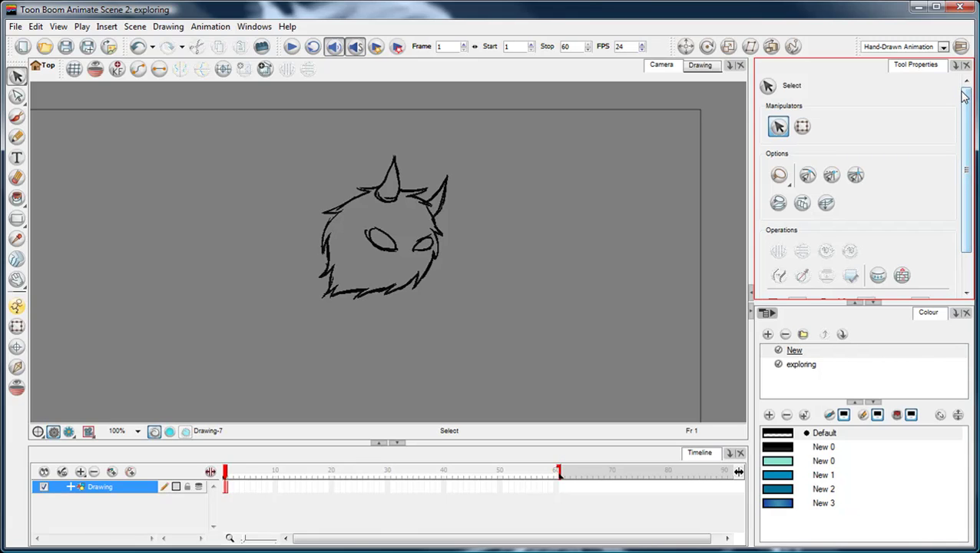
{"action": "left_click", "coordinate": [783, 432]}
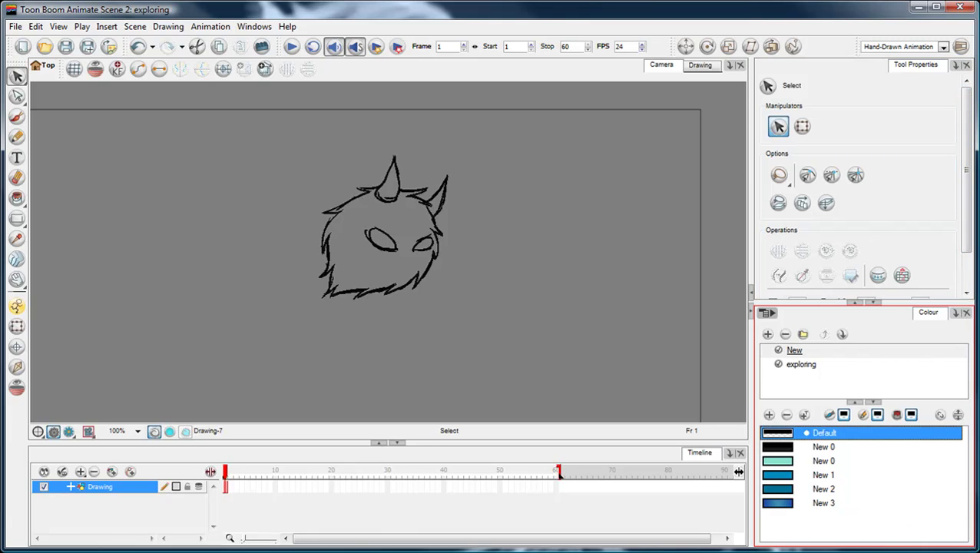